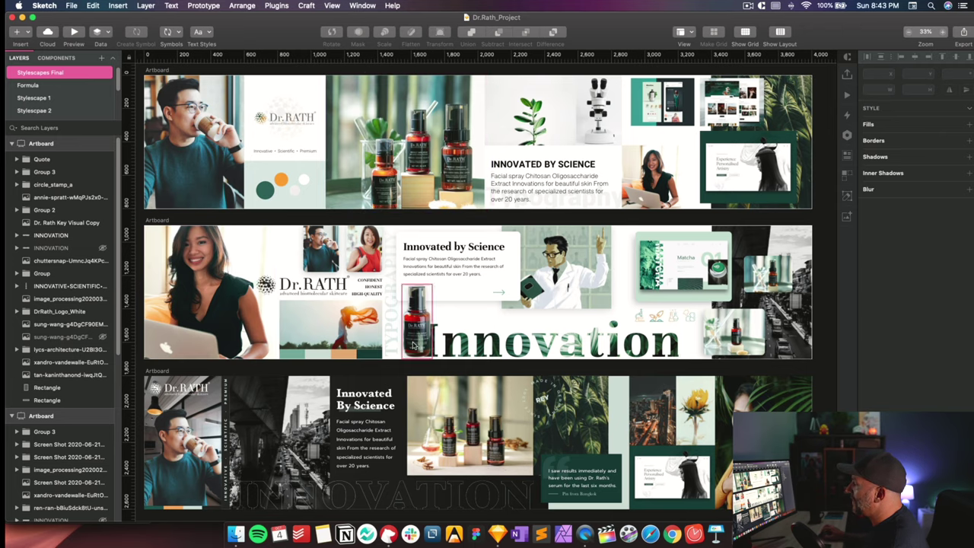
Open the Stylescape 1 page to show the Dr.RATH imagery moodboard artboard.
left_click(45, 98)
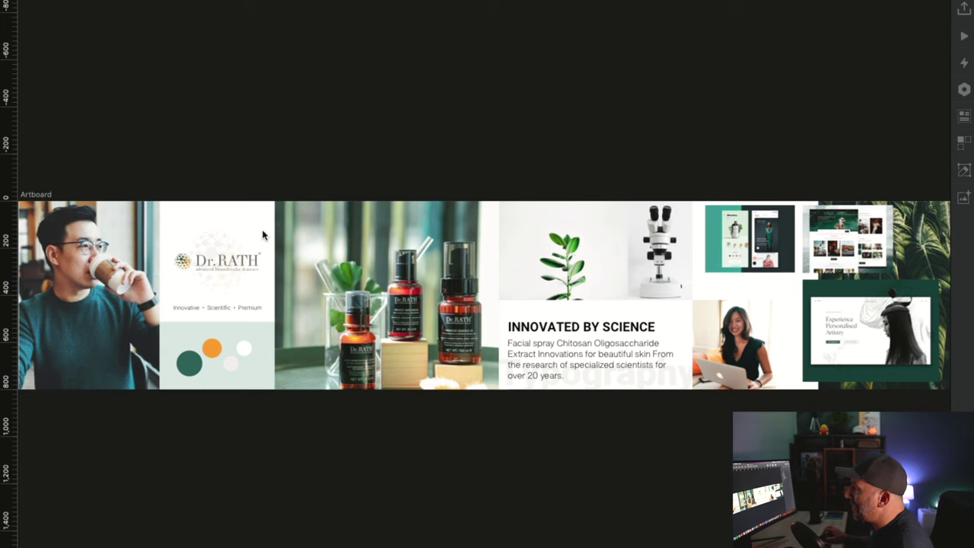
Zoom into the logo and colour panel, then back out to the 4000PX × 800PX template.
scroll(193, 308, "up", 5)
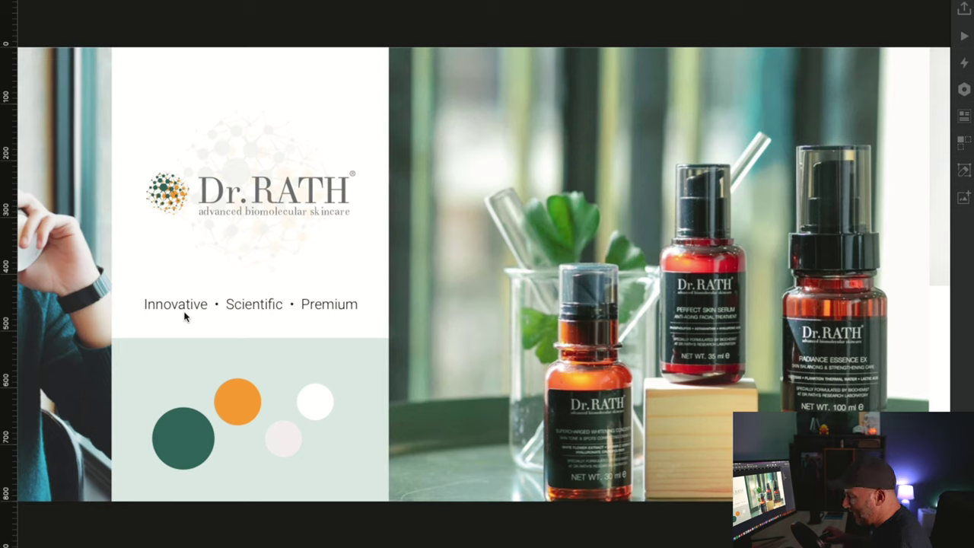
scroll(252, 363, "down", 3)
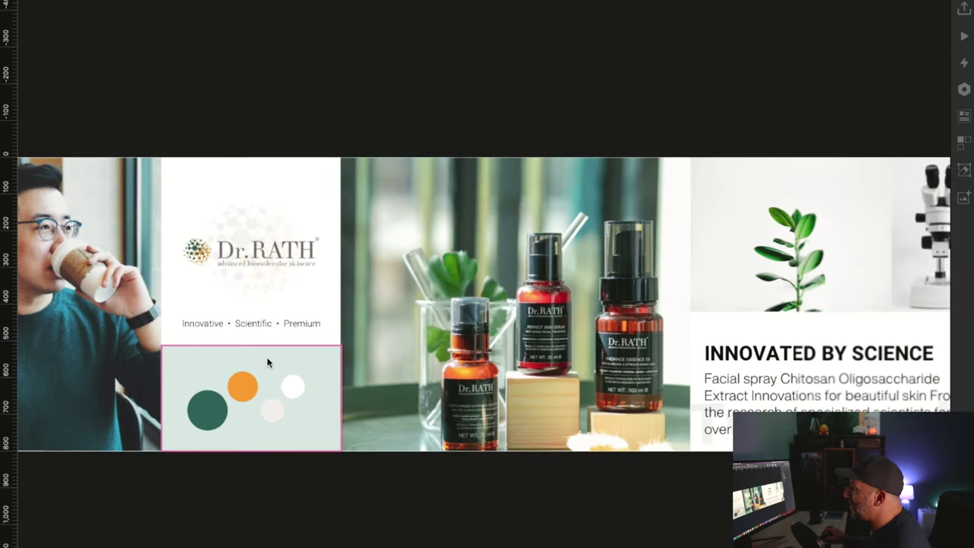
scroll(267, 363, "down", 3)
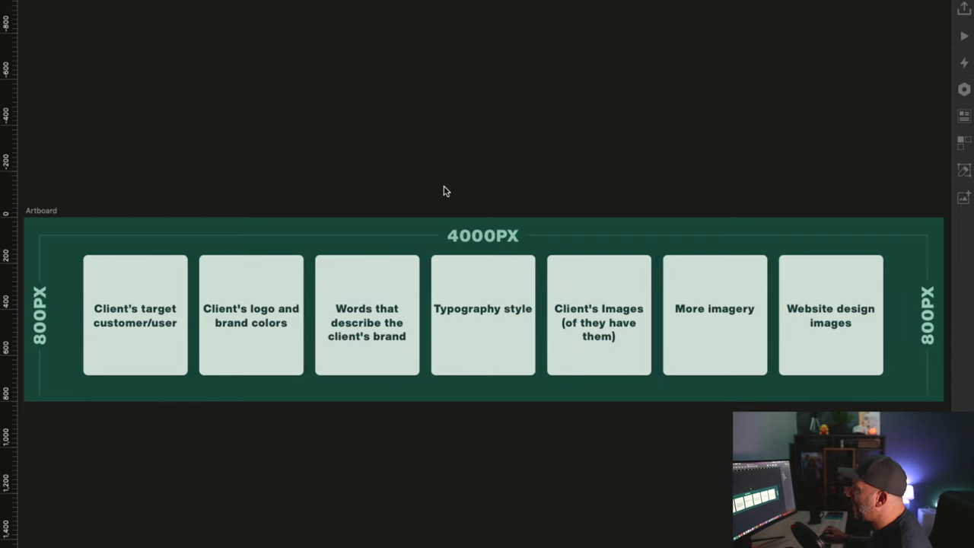
Scroll right across the labelled template back to the filled Dr.RATH moodboard.
scroll(445, 191, "right", 3)
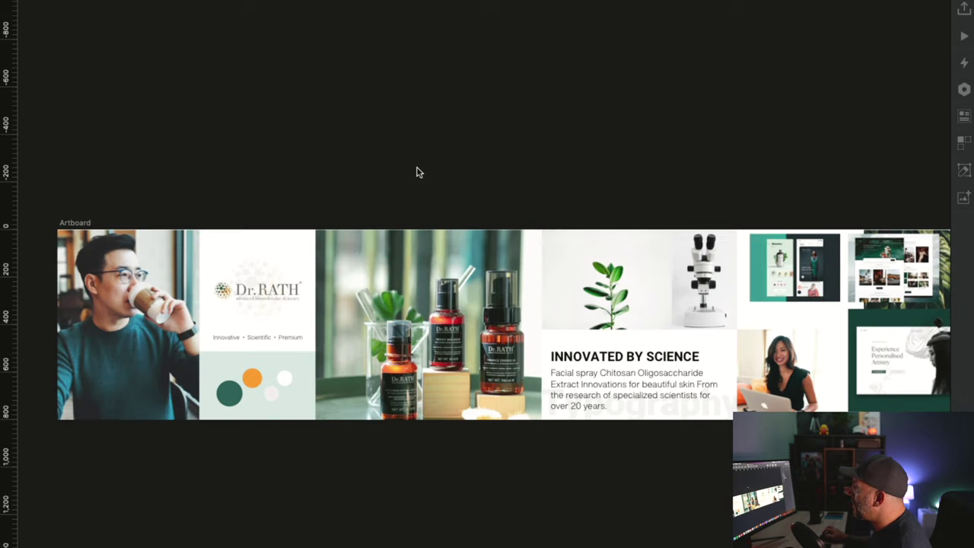
scroll(413, 170, "right", 2)
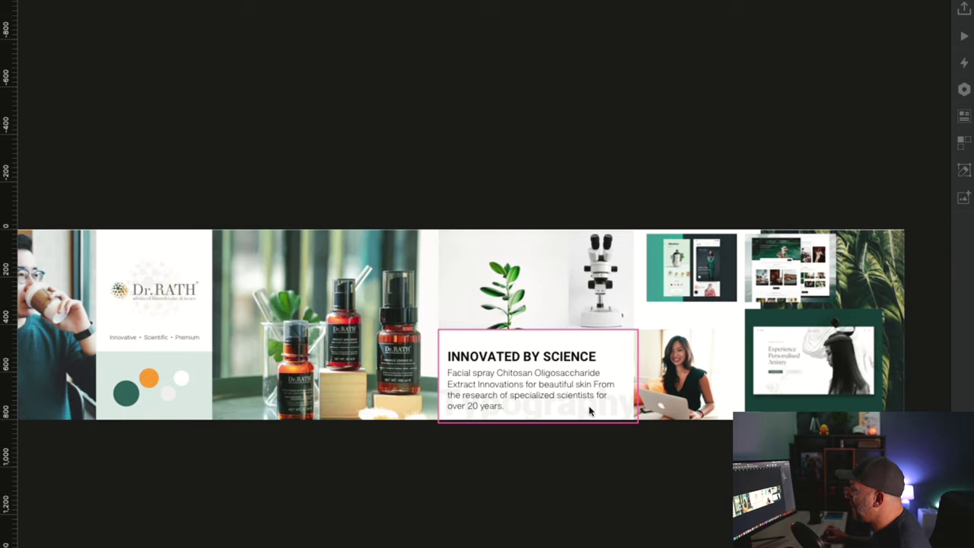
Scroll back and forth across the moodboard, ending on the labelled 4000PX stylescape template.
scroll(563, 395, "right", 1)
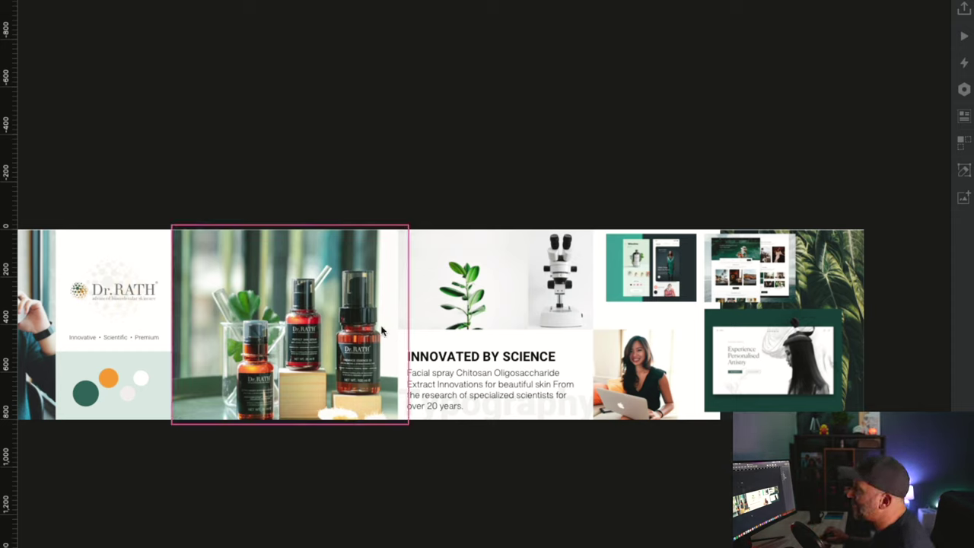
scroll(434, 153, "left", 5)
scroll(430, 155, "left", 4)
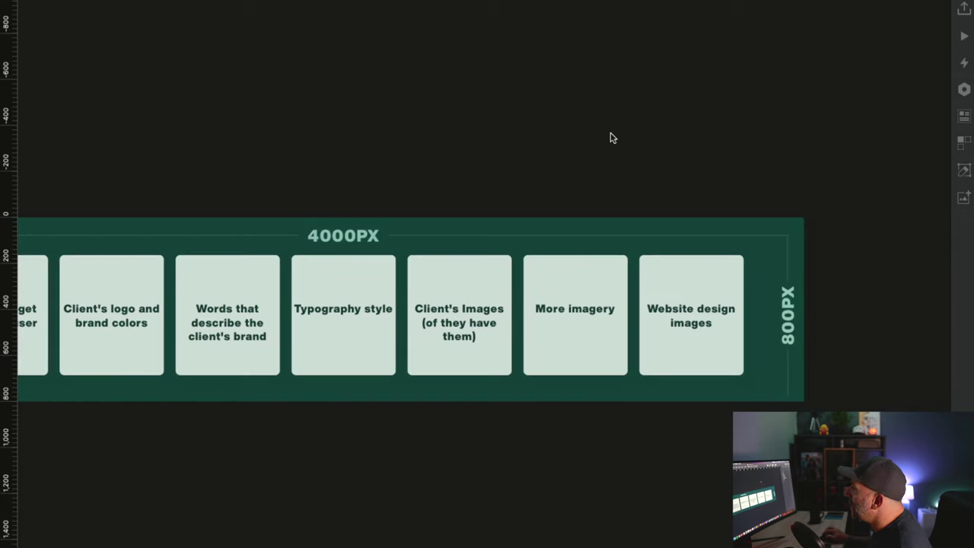
scroll(607, 137, "right", 2)
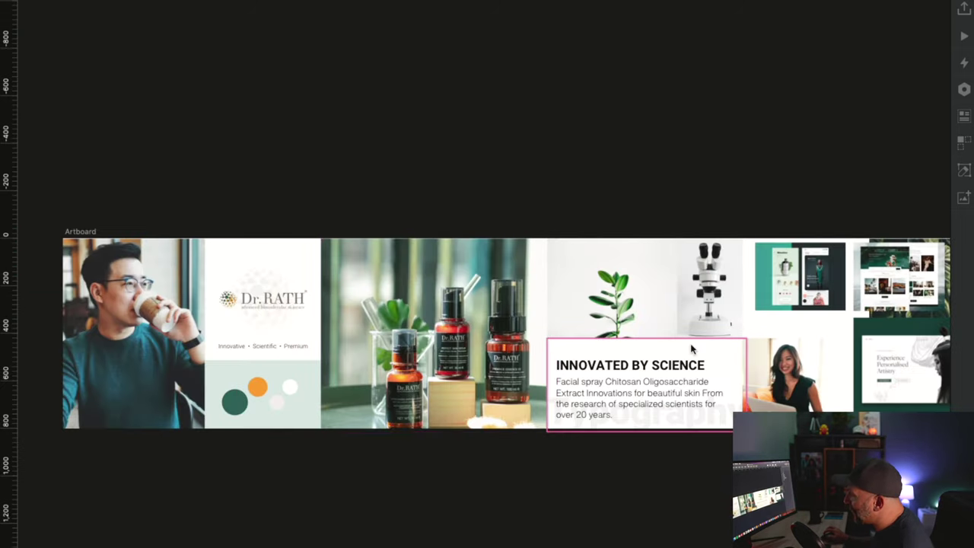
scroll(691, 347, "right", 3)
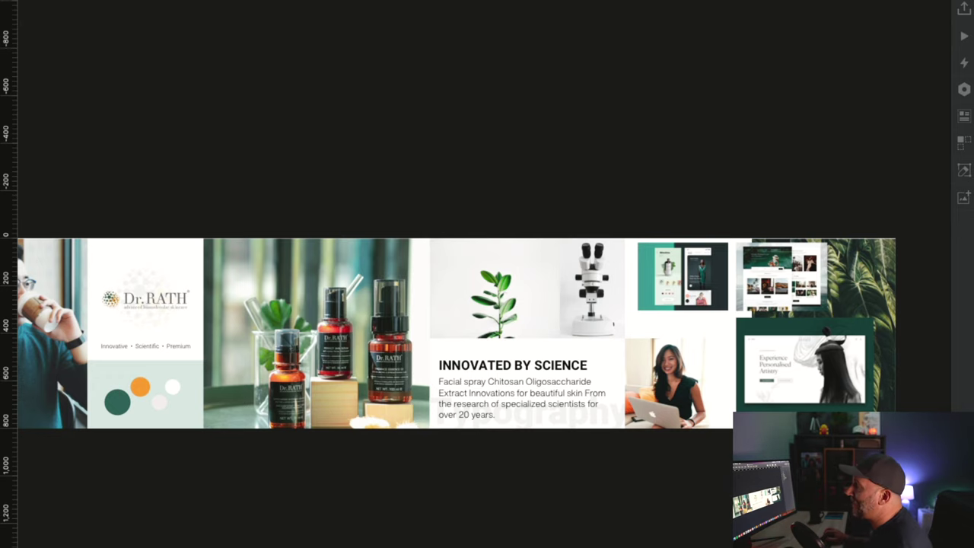
scroll(53, 120, "left", 5)
scroll(85, 127, "right", 2)
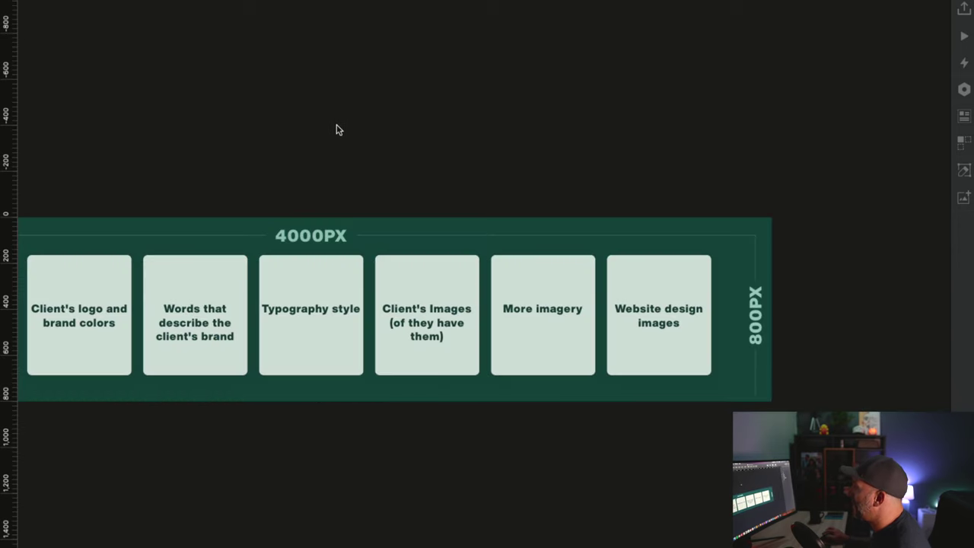
scroll(337, 128, "right", 4)
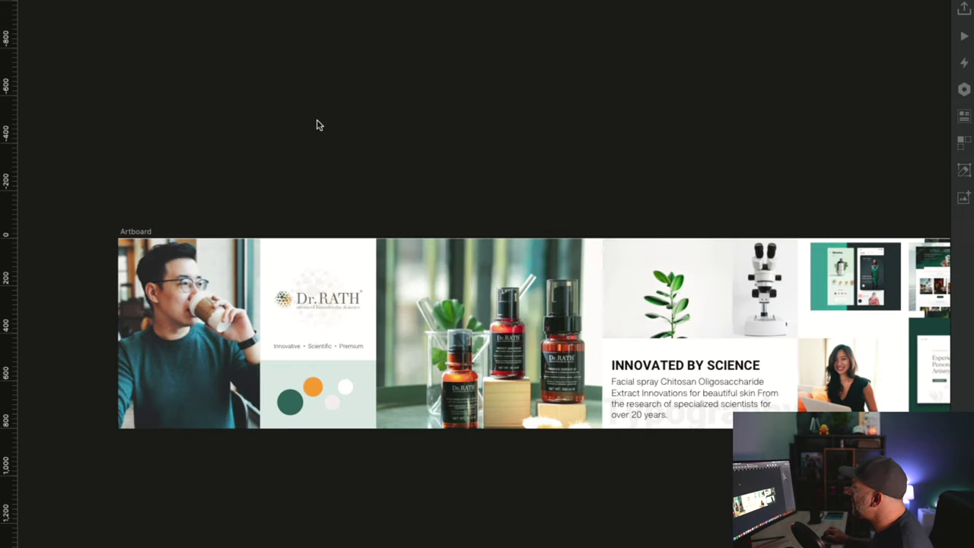
Scroll right to the moodboard's product shots, INNOVATED BY SCIENCE copy and website mockups.
scroll(317, 124, "right", 3)
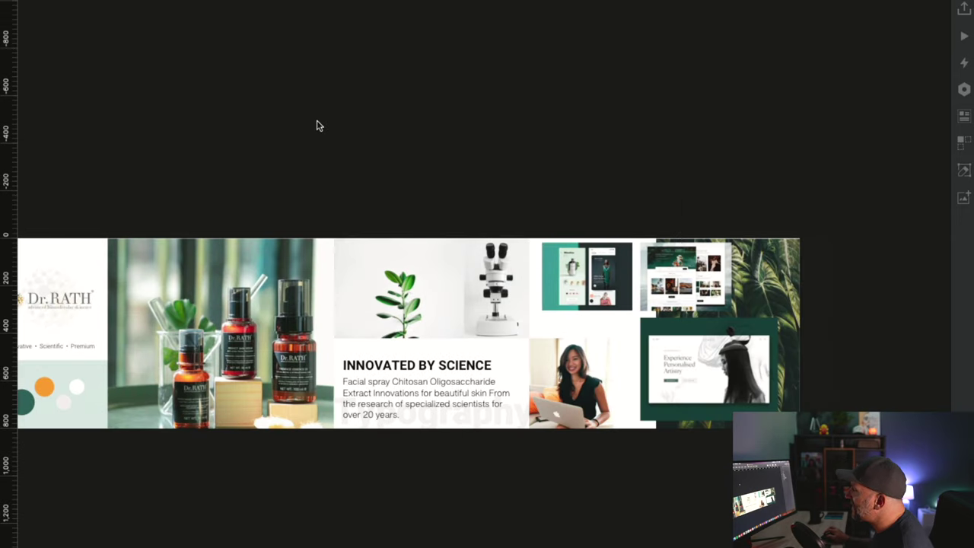
scroll(317, 124, "right", 1)
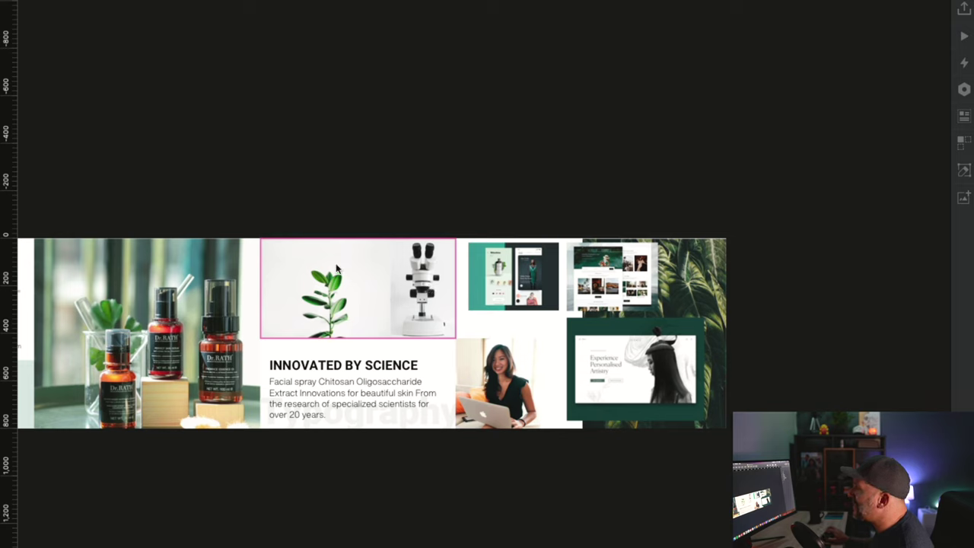
Select the woman-with-laptop photo and zoom around the image collage.
double_click(507, 371)
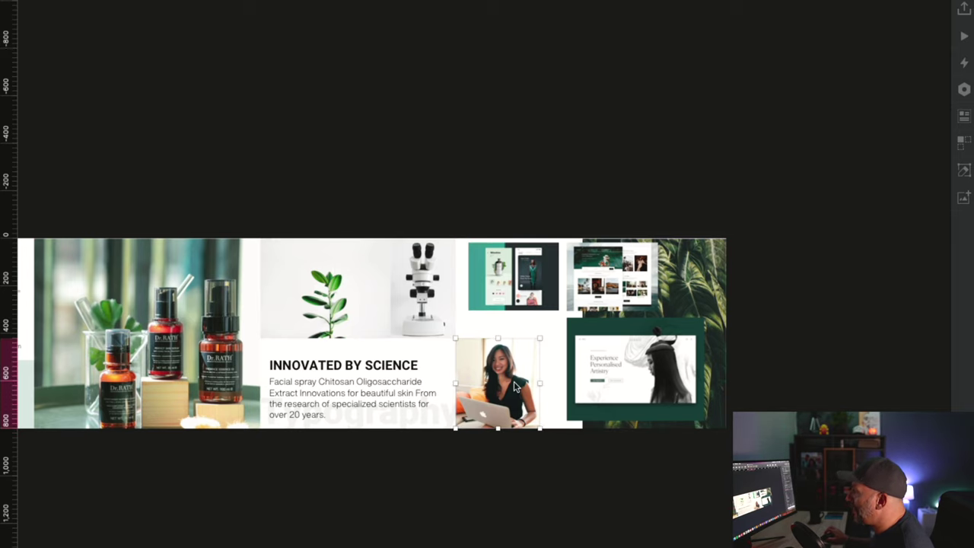
scroll(512, 386, "up", 5)
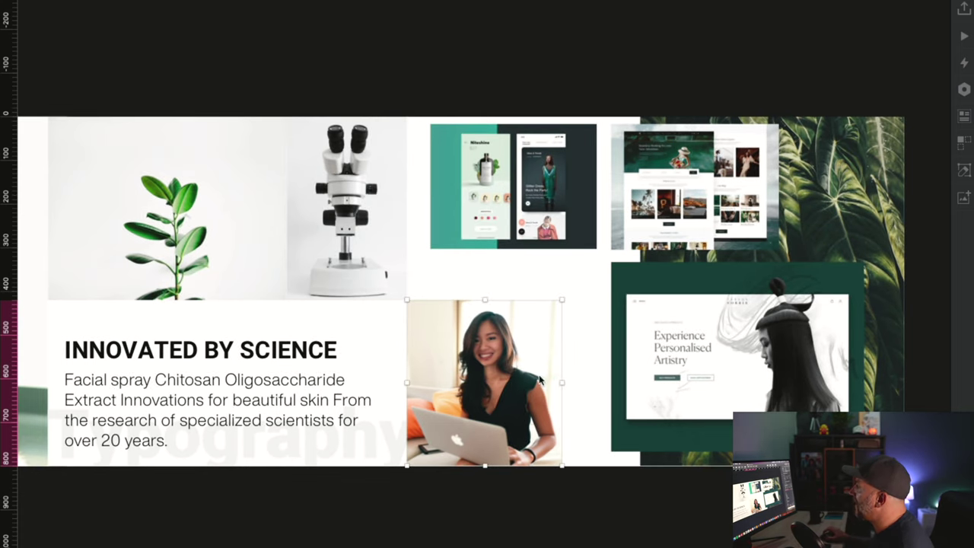
scroll(690, 97, "right", 5)
scroll(635, 108, "up", 2)
scroll(504, 235, "up", 2)
scroll(600, 237, "up", 1)
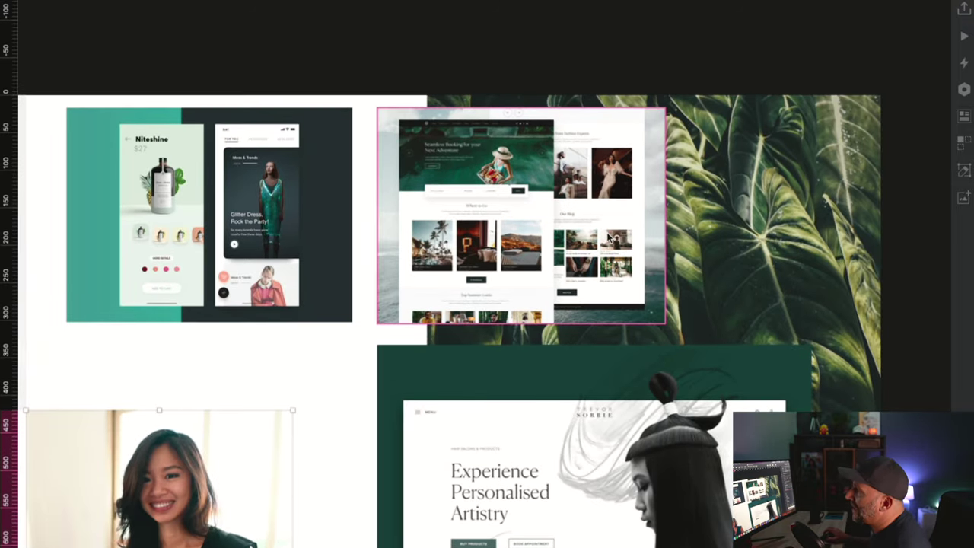
scroll(608, 238, "down", 1)
scroll(517, 248, "down", 2)
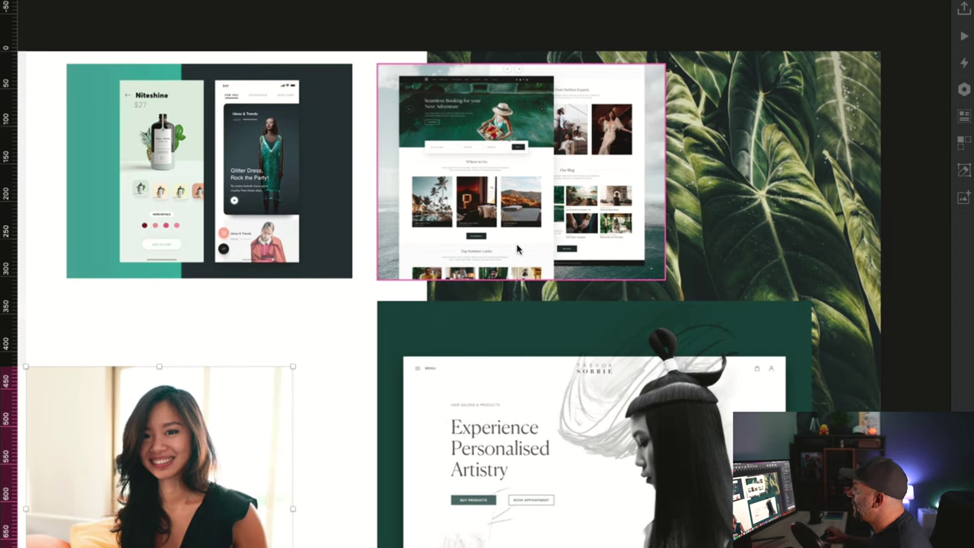
scroll(817, 282, "down", 2)
scroll(816, 194, "down", 1)
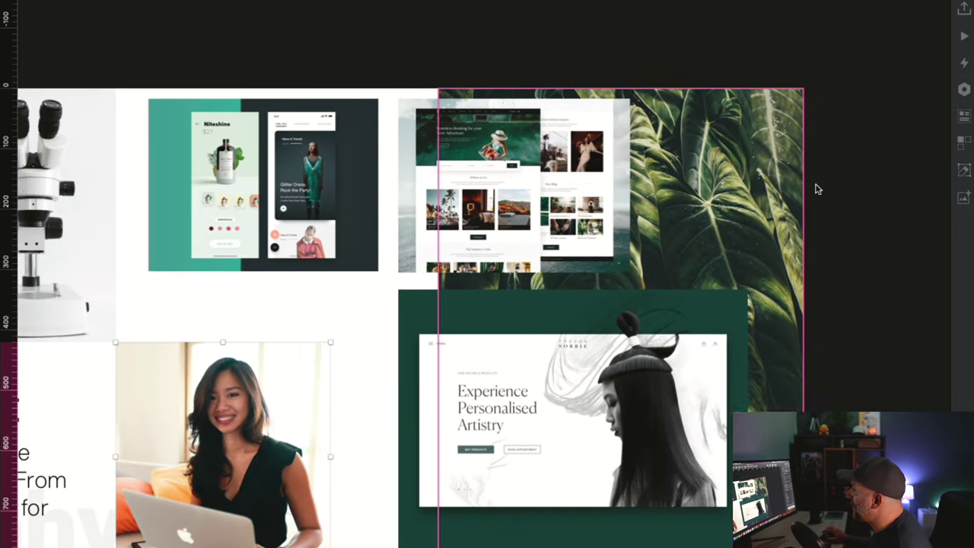
scroll(817, 189, "right", 3)
Inspect the large leaf background image, deselect it, and advance to the Innovation stylescape artboard.
left_click(602, 206)
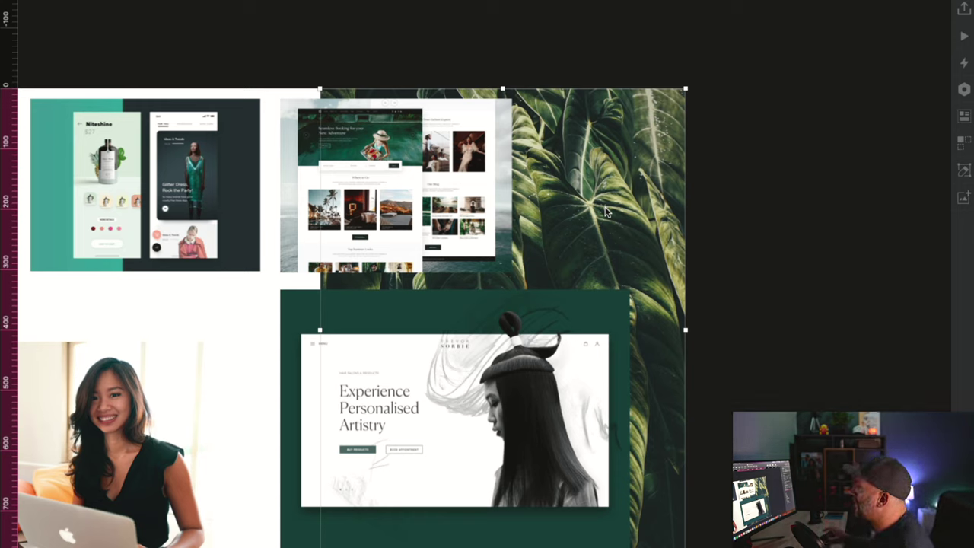
left_click(374, 50)
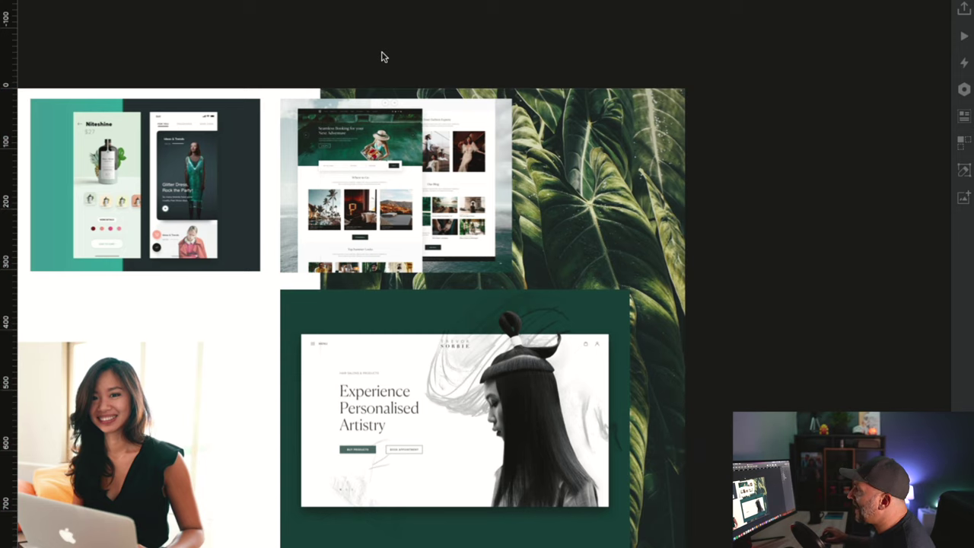
scroll(396, 72, "down", 2)
scroll(396, 71, "down", 3)
scroll(342, 96, "left", 5)
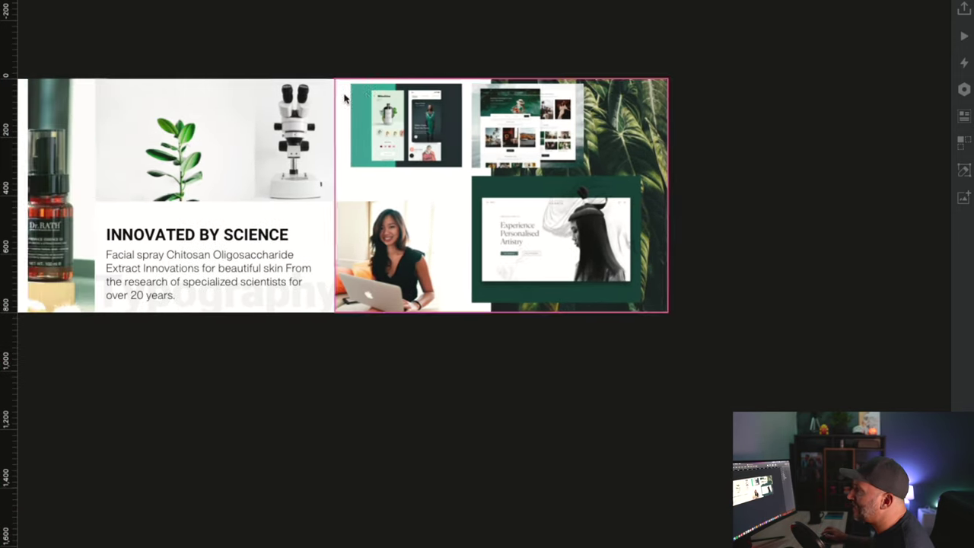
key("Page_Down")
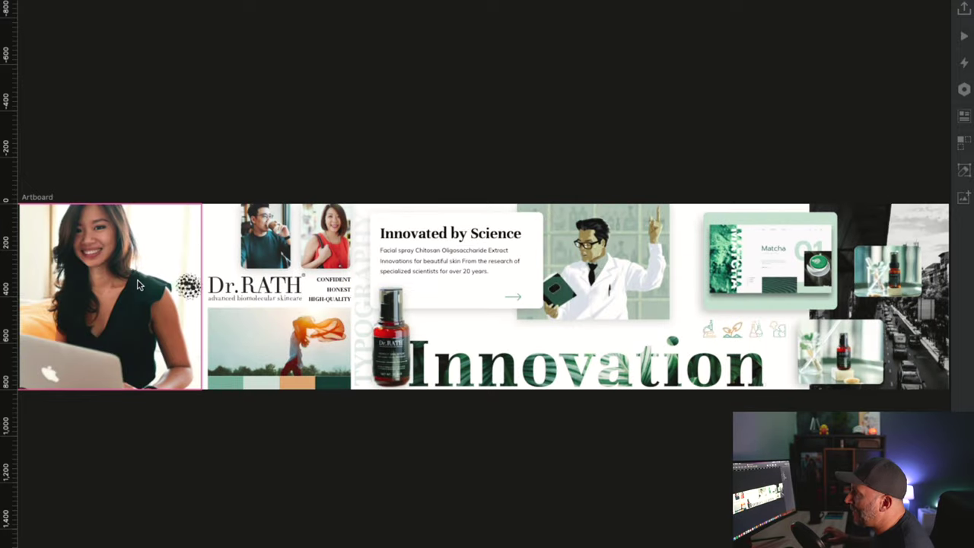
Pan around the Innovation artboard, then jump to the Dan, Pin and Pin #2 persona page.
scroll(172, 195, "up", 4)
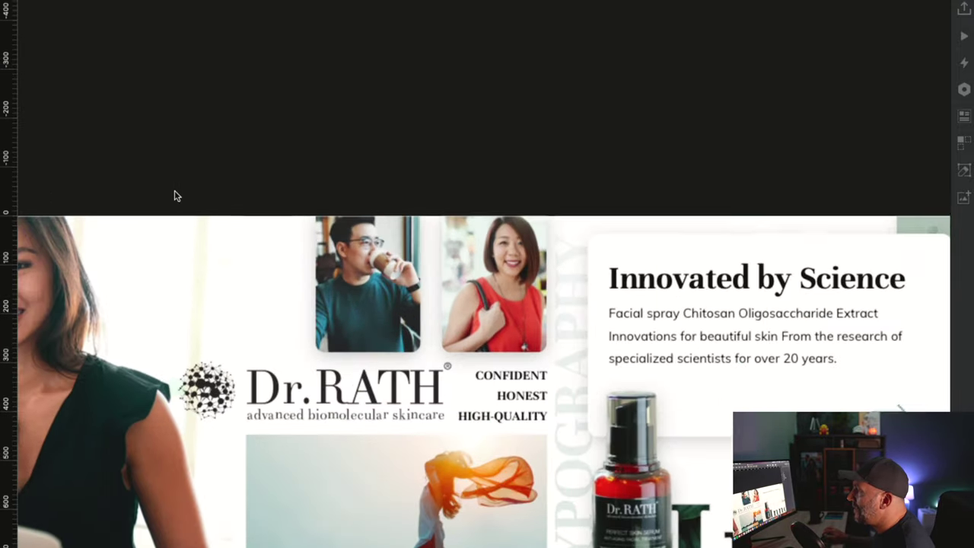
scroll(174, 195, "down", 1)
scroll(177, 187, "left", 5)
scroll(182, 184, "down", 3)
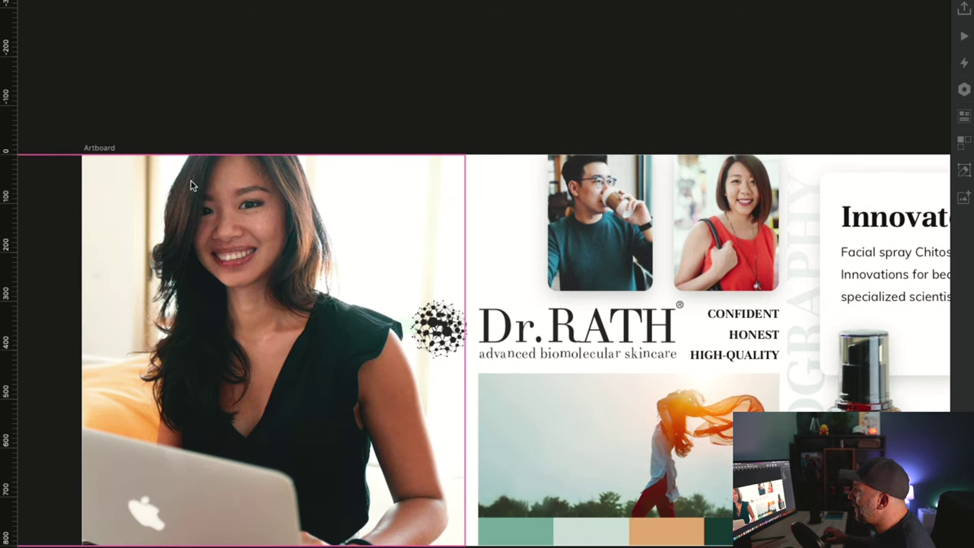
scroll(428, 262, "right", 3)
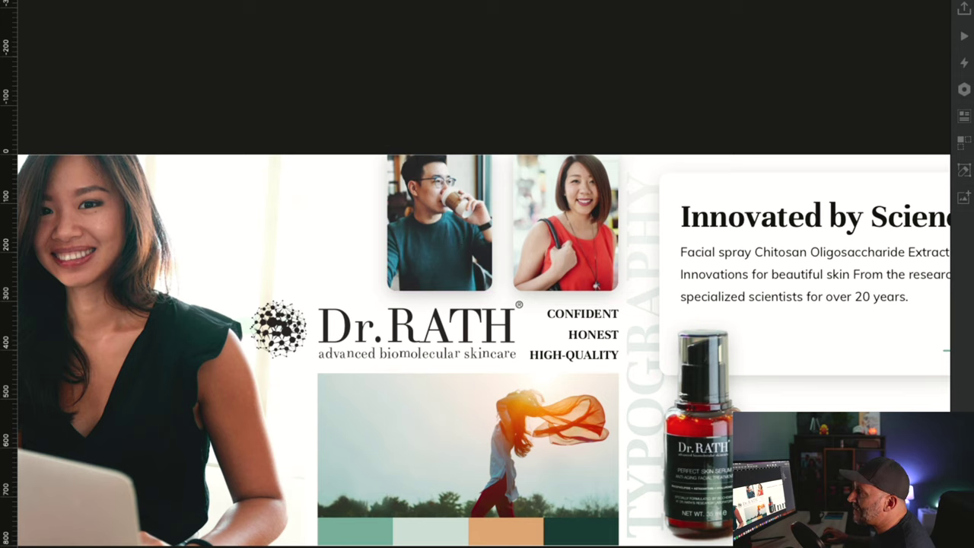
key("shift+2")
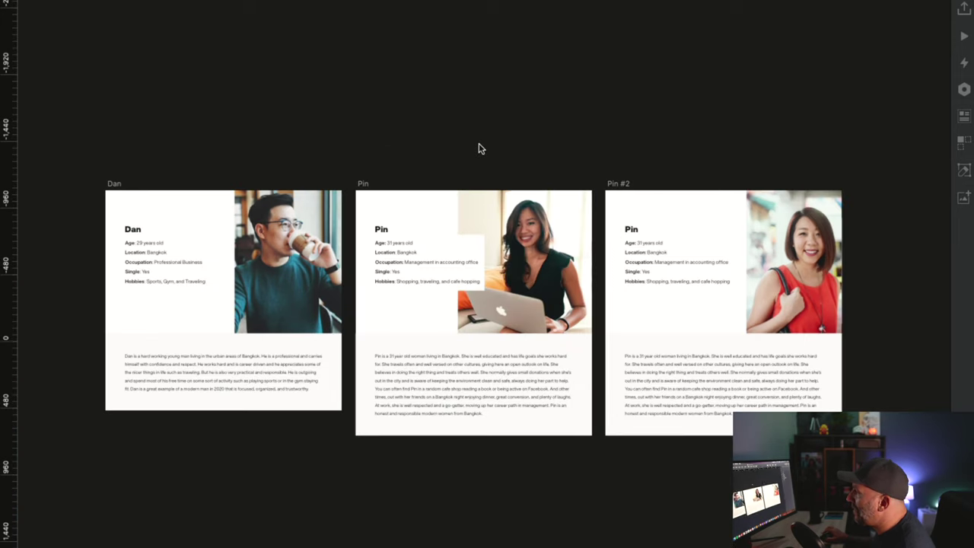
Pan across the Dan, Pin and Pin #2 personas, then return to the Dr.RATH typography moodboard.
scroll(478, 148, "up", 3, "ctrl")
scroll(419, 129, "left", 3)
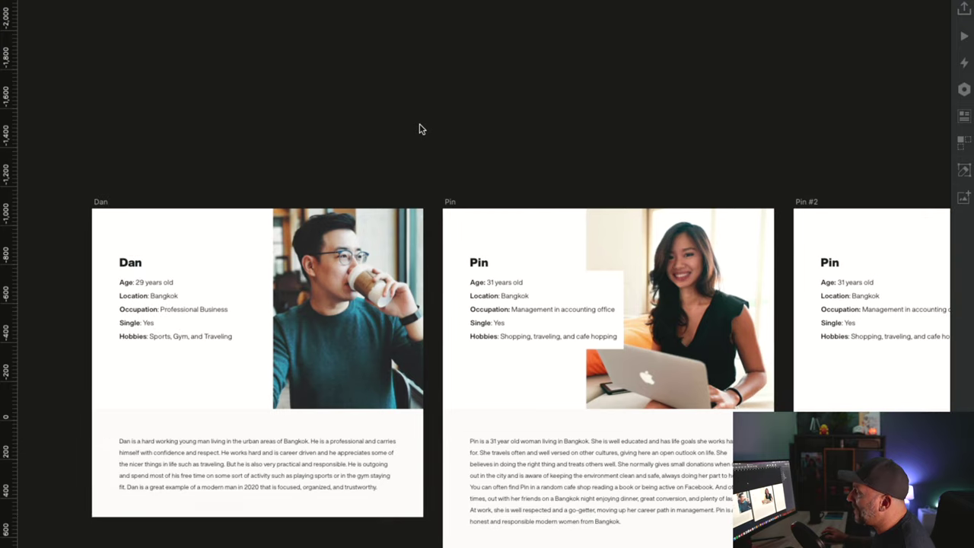
scroll(419, 128, "right", 3)
scroll(419, 129, "down", 3)
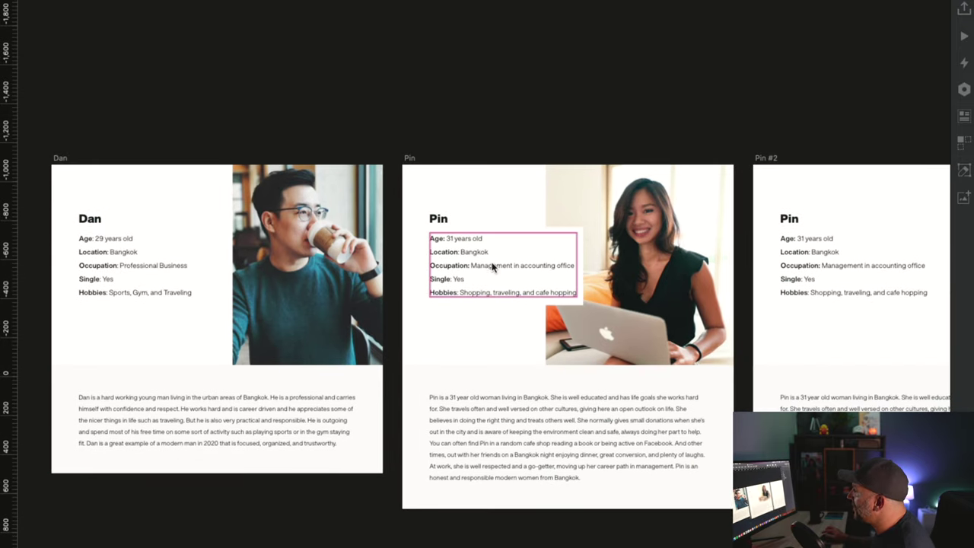
scroll(492, 266, "right", 5)
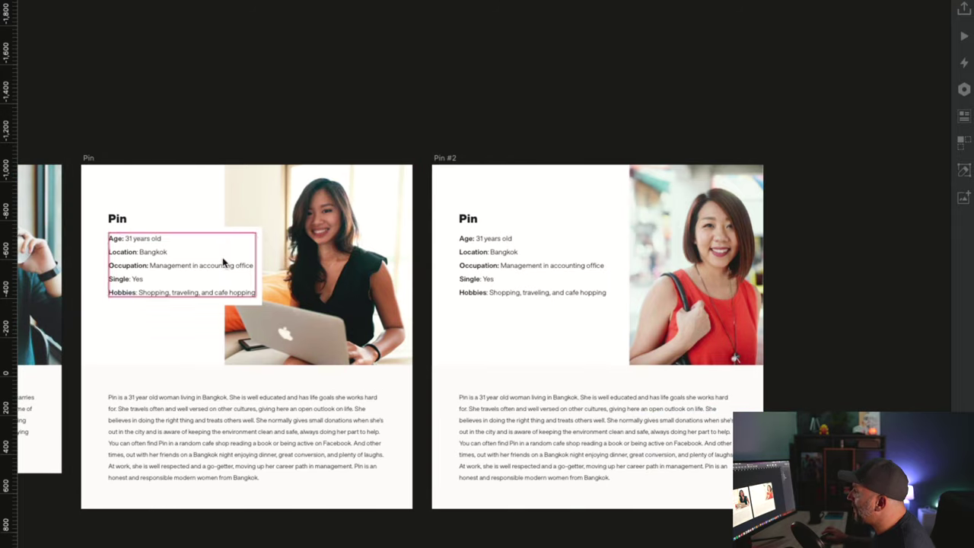
scroll(236, 267, "left", 3)
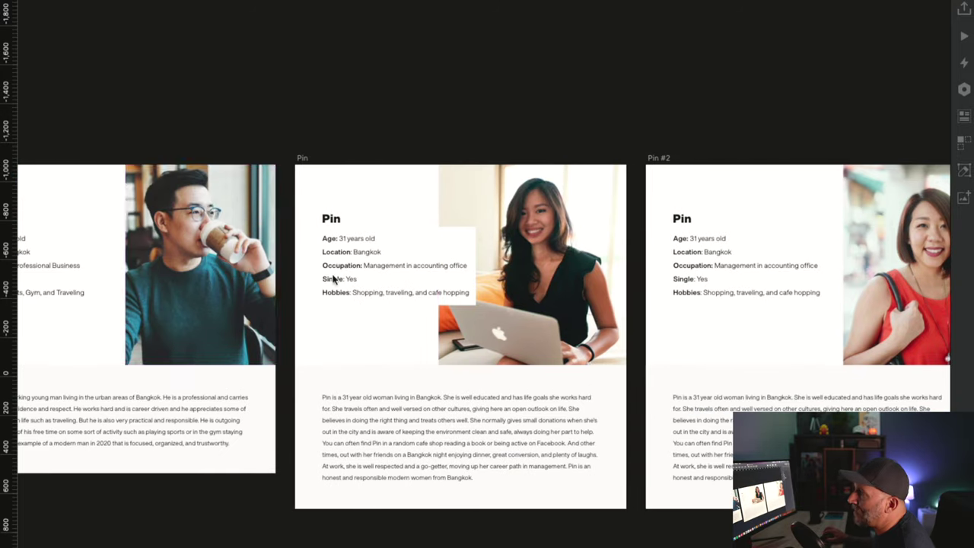
key("Page_Down")
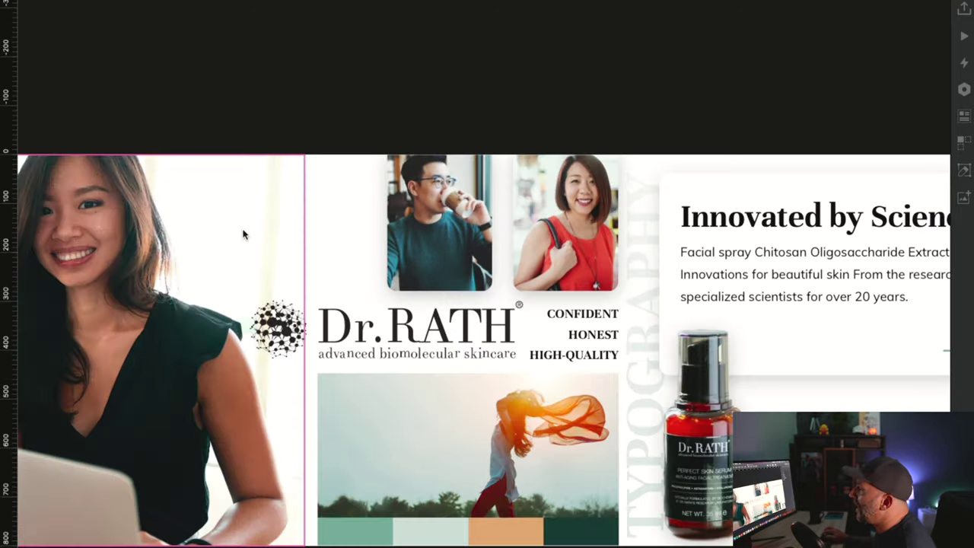
scroll(228, 219, "left", 4)
scroll(228, 219, "right", 2)
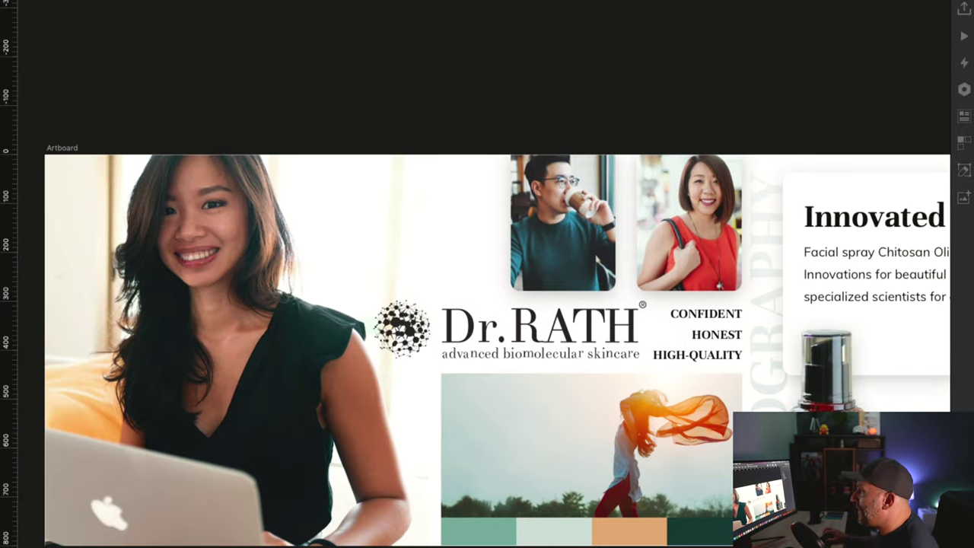
key("Page_Down")
scroll(172, 202, "left", 6)
scroll(175, 202, "right", 1)
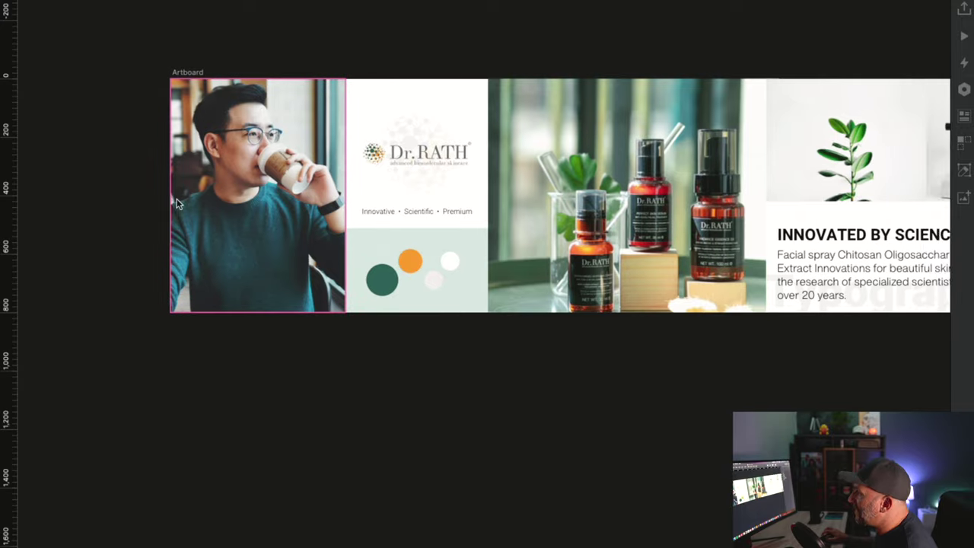
scroll(175, 202, "down", 3)
scroll(175, 202, "up", 6)
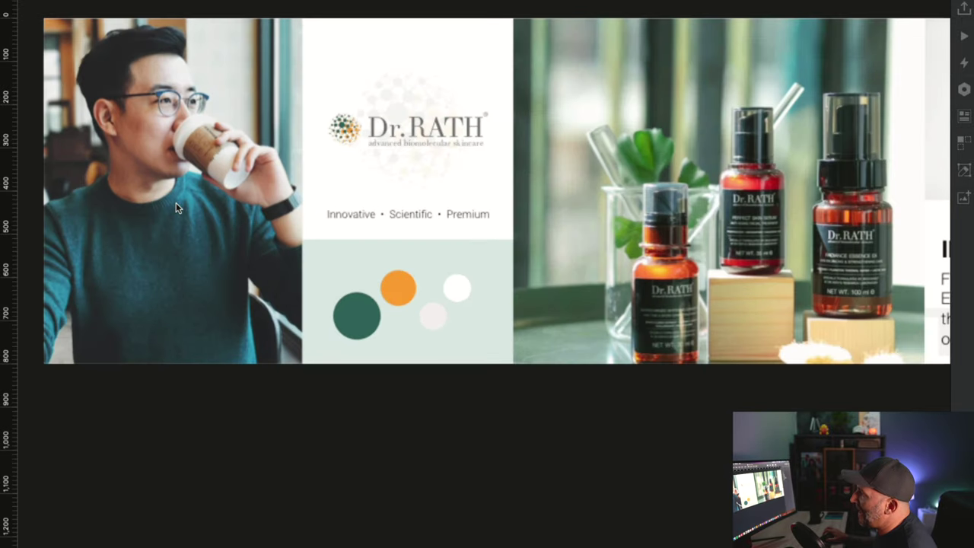
scroll(175, 202, "up", 2)
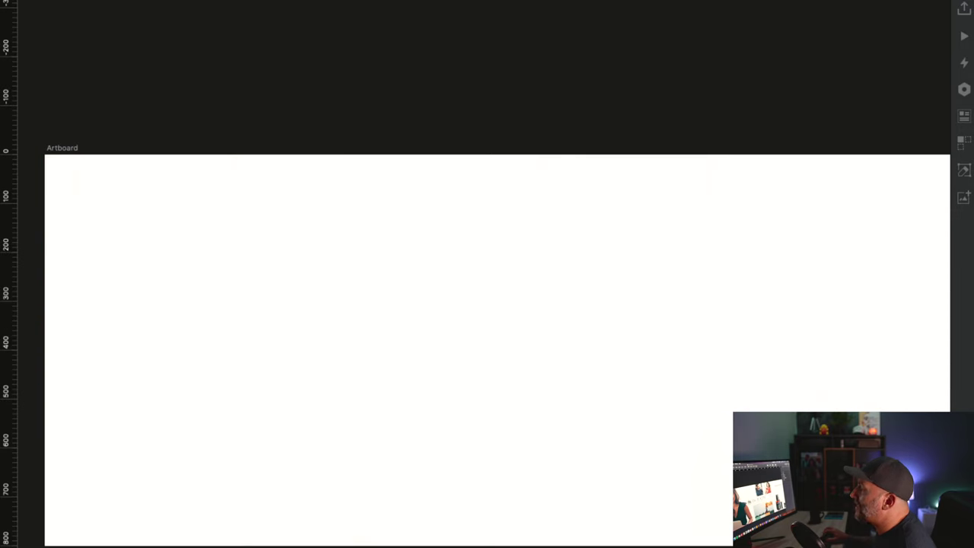
scroll(628, 124, "right", 10)
scroll(415, 220, "down", 2)
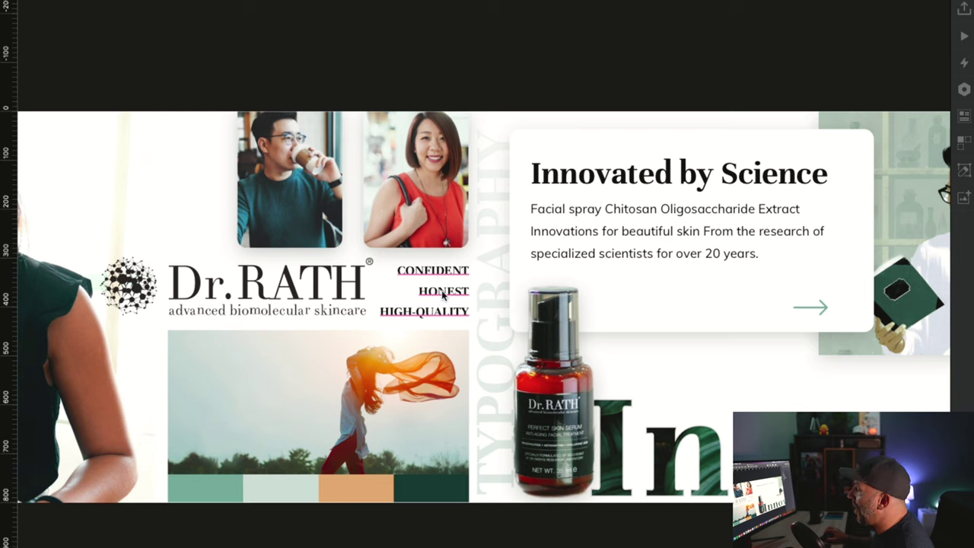
scroll(377, 365, "up", 2)
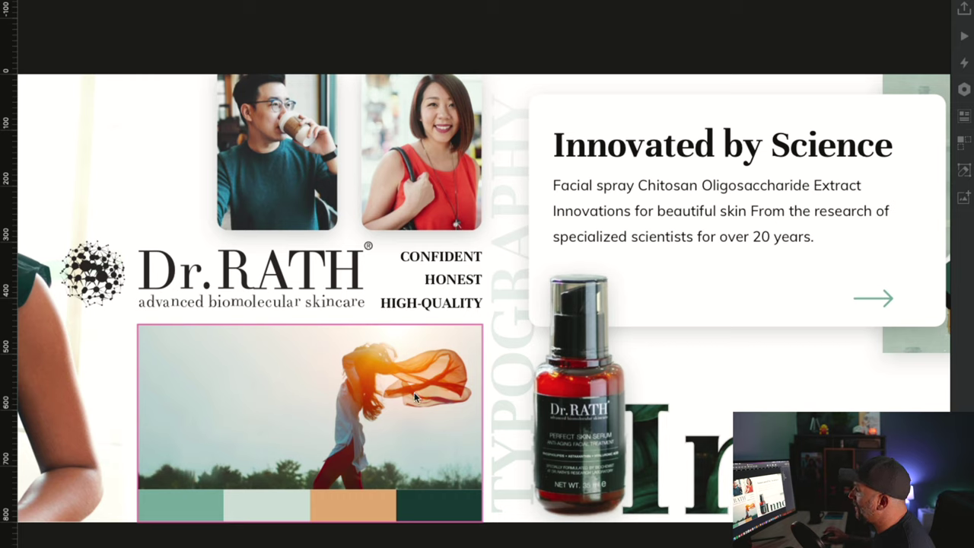
scroll(561, 372, "right", 5)
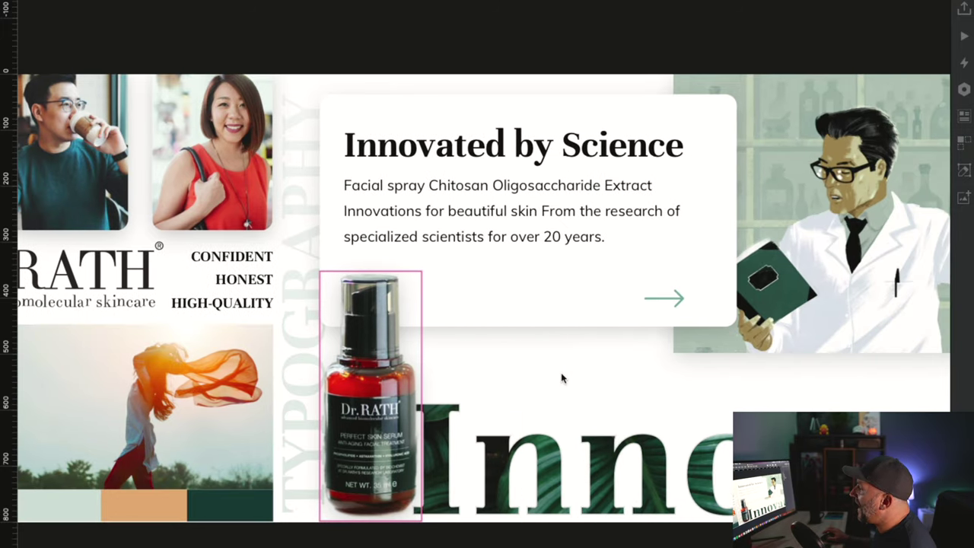
scroll(561, 372, "right", 1)
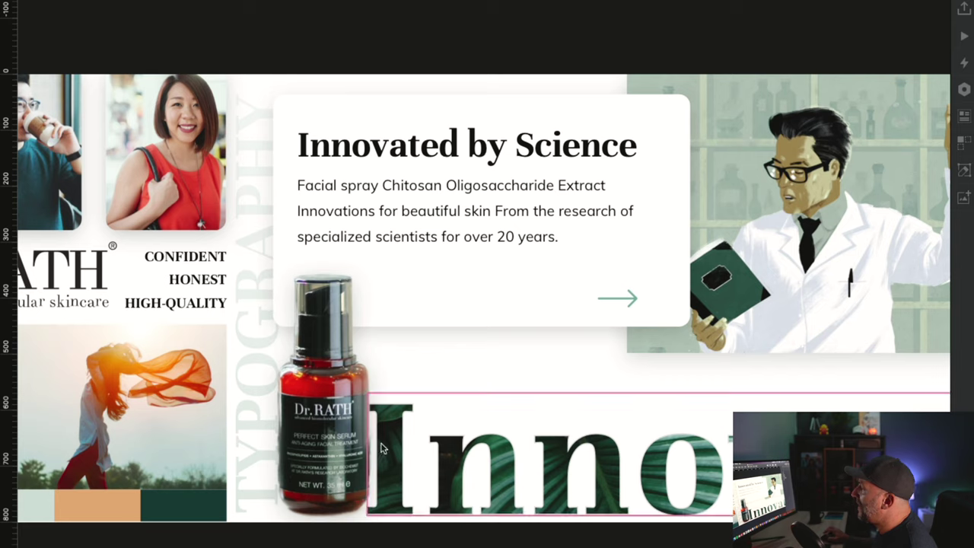
scroll(515, 395, "right", 1)
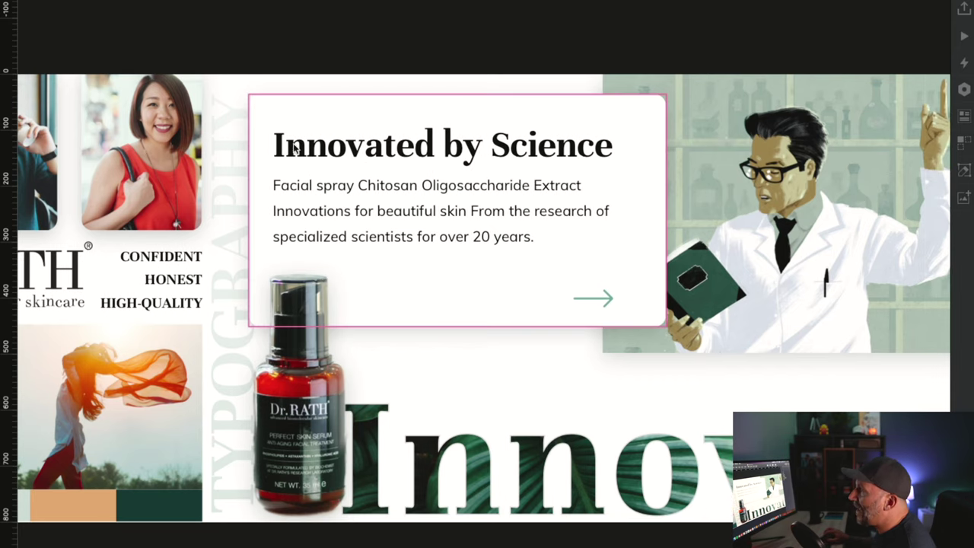
scroll(300, 141, "left", 5)
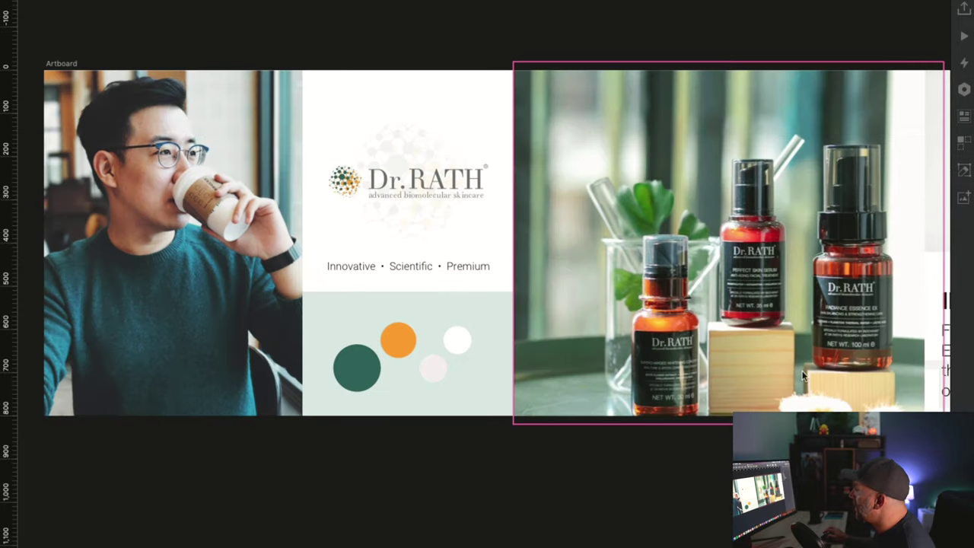
scroll(794, 363, "right", 3)
scroll(797, 368, "right", 4)
scroll(570, 369, "up", 3)
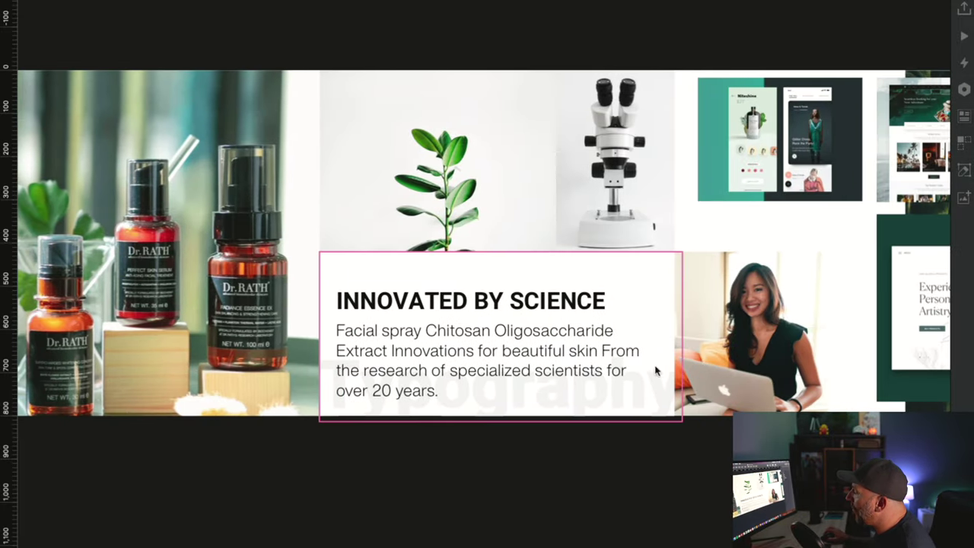
scroll(571, 369, "up", 2)
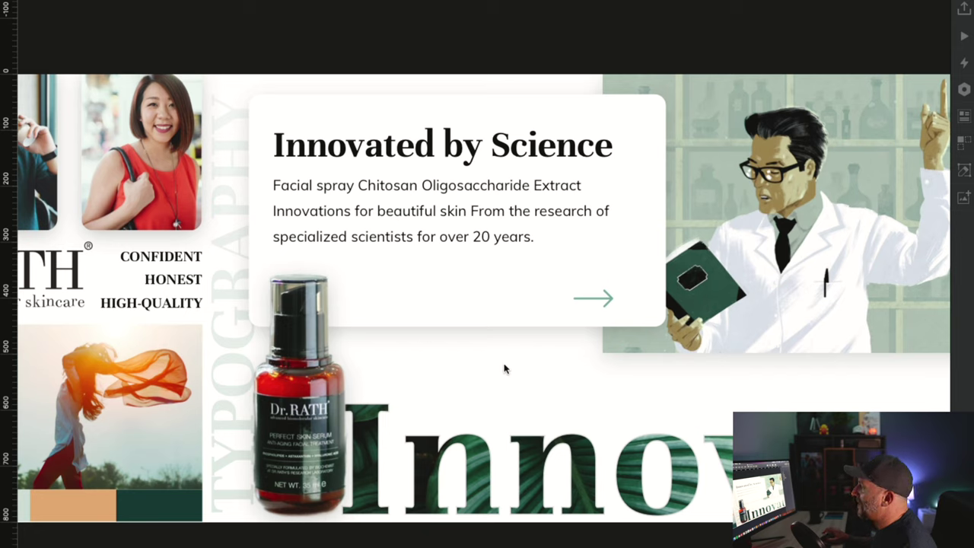
Pan across the light Innovation artboard and select the strip of science icons.
scroll(629, 370, "right", 8)
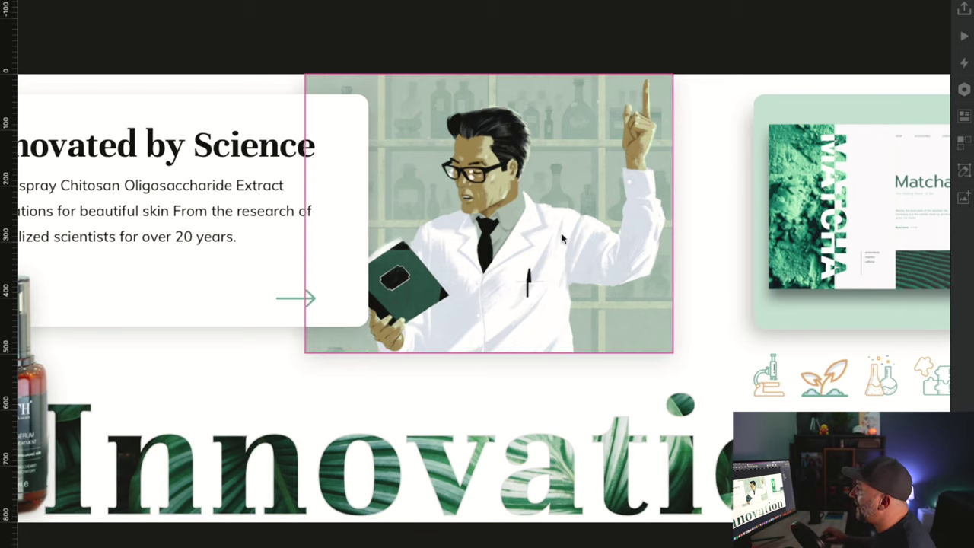
scroll(537, 242, "up", 1)
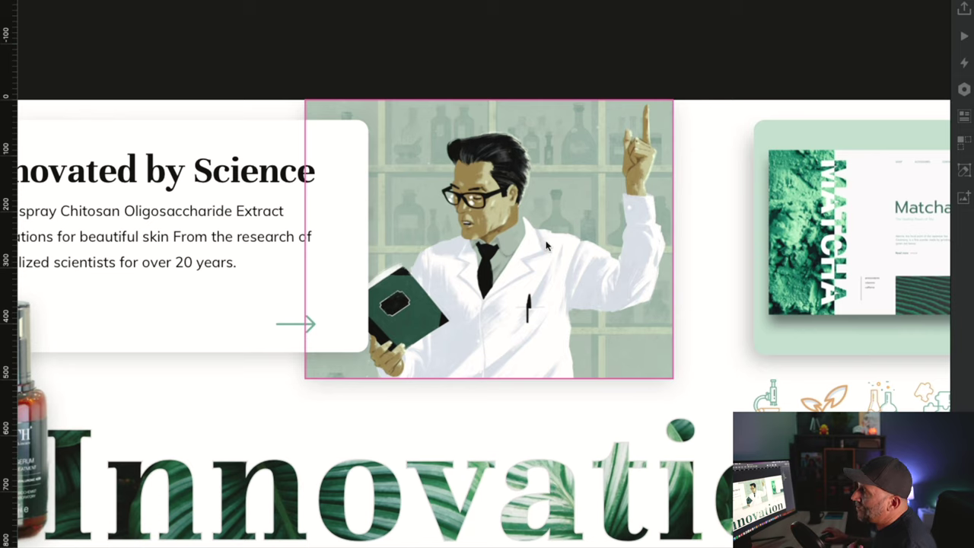
scroll(546, 245, "right", 2)
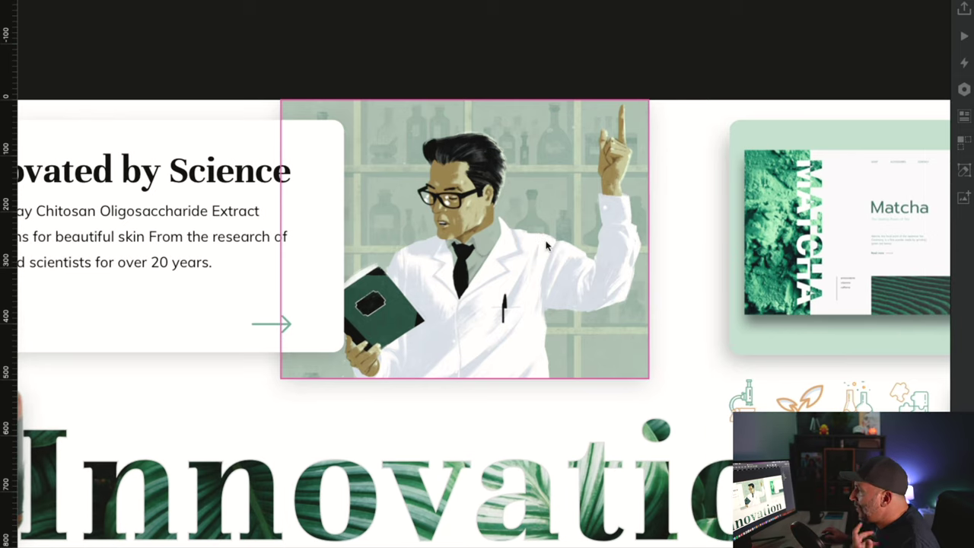
scroll(545, 240, "right", 15)
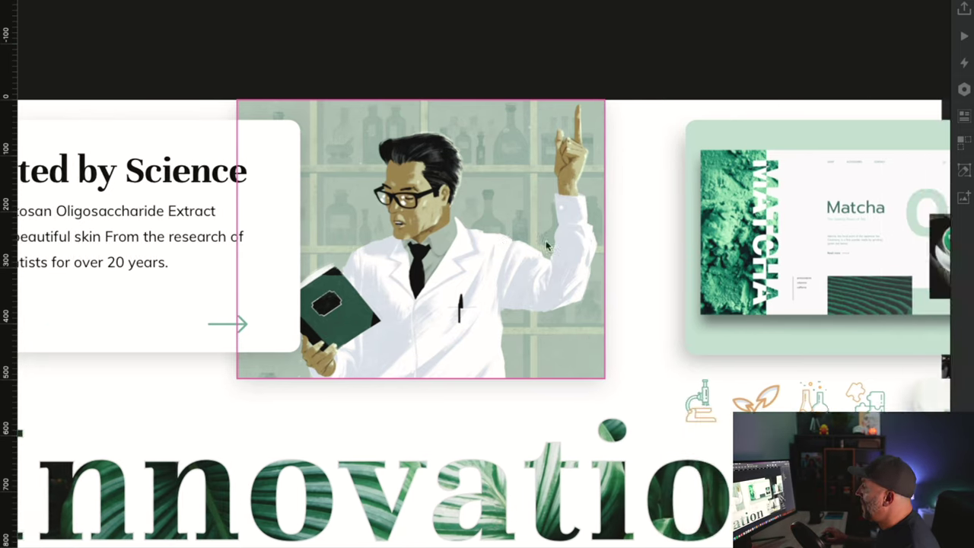
left_click(489, 388)
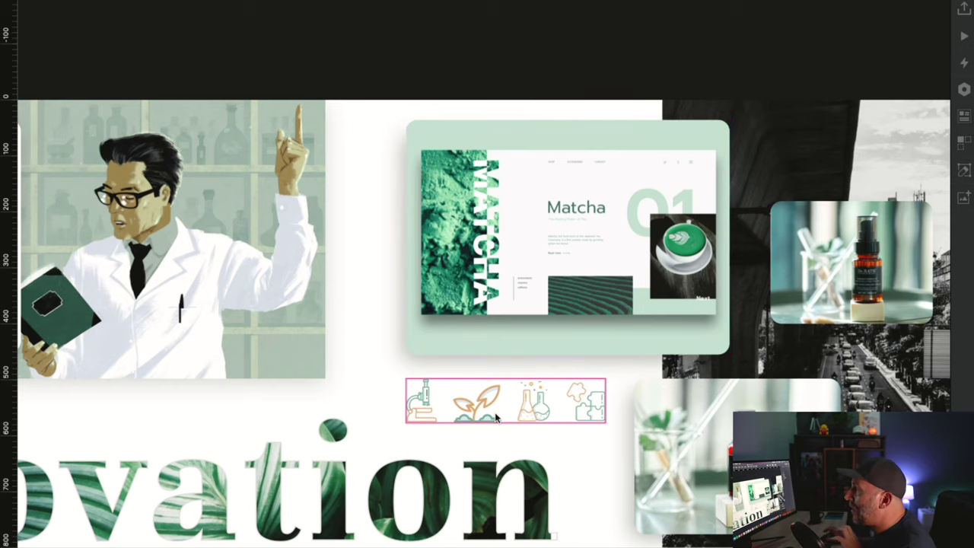
scroll(496, 416, "right", 13)
Inspect the Matcha mockup card and city street photo, then deselect and zoom out to the full artboard.
left_click(259, 125)
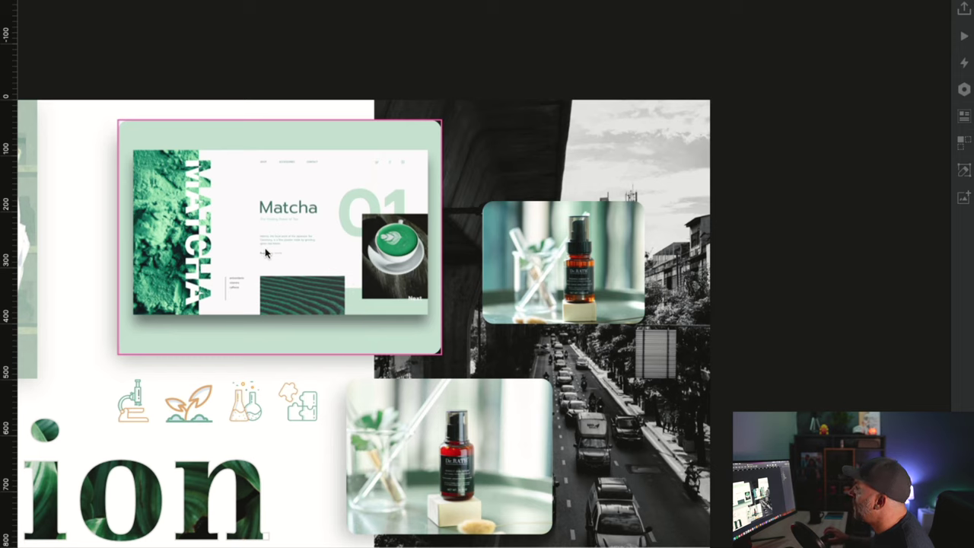
left_click(641, 459)
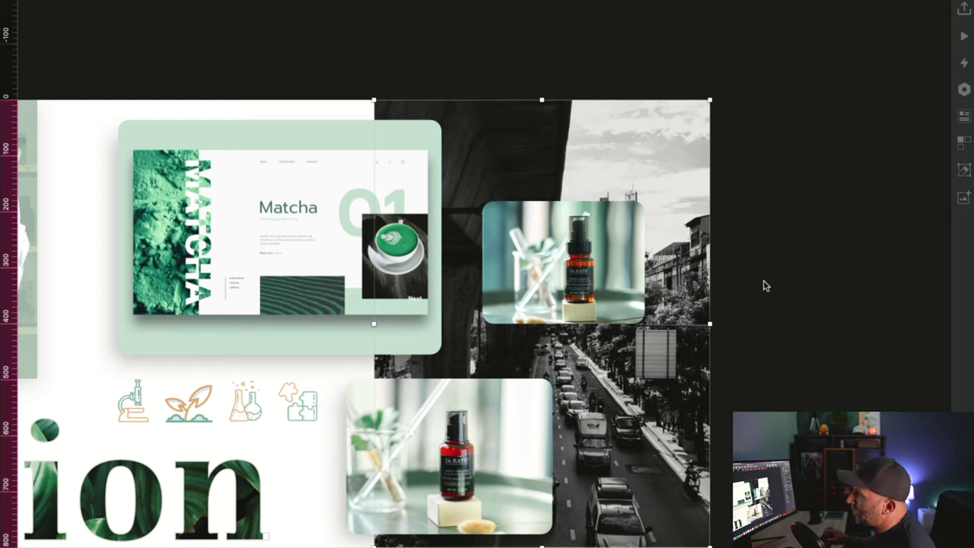
left_click(391, 70)
scroll(390, 77, "down", 2)
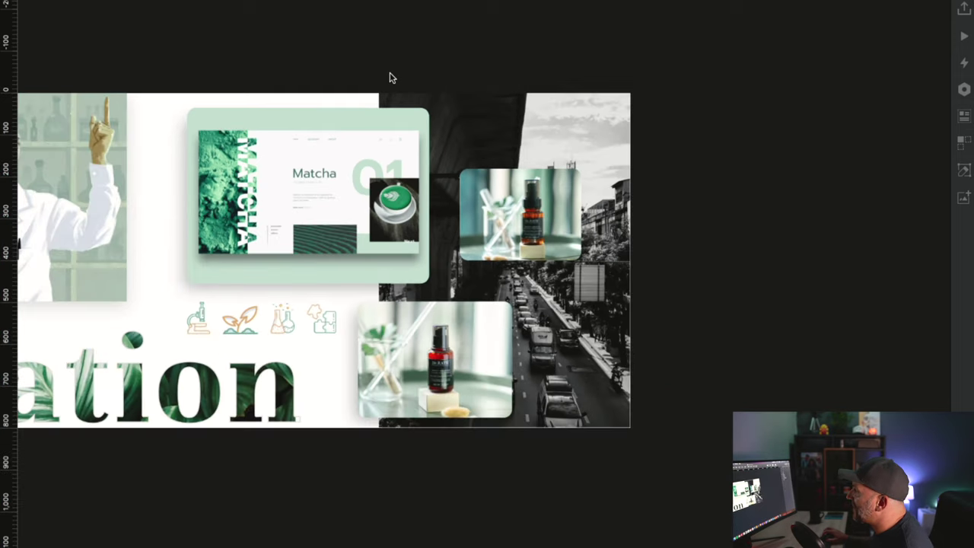
scroll(389, 77, "down", 2)
scroll(391, 99, "up", 1)
scroll(395, 127, "left", 5)
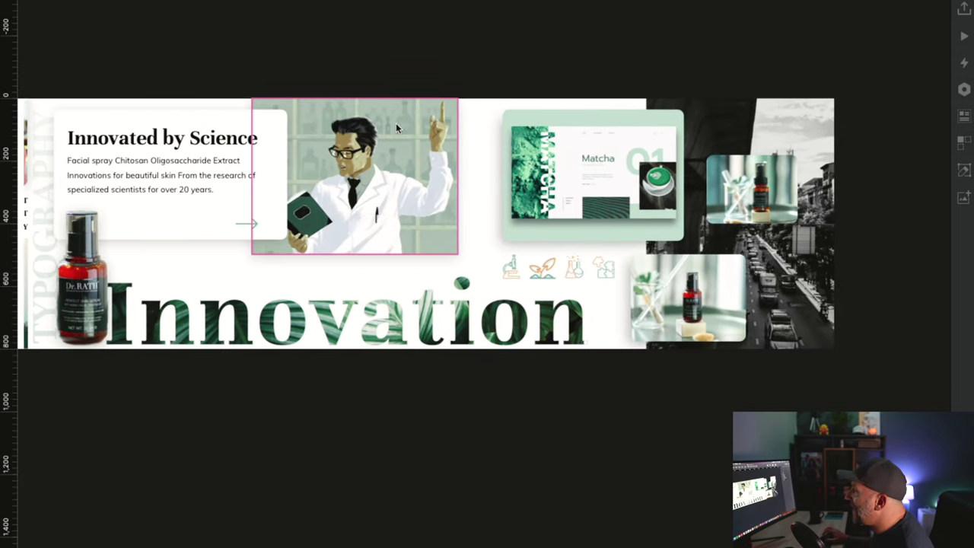
scroll(395, 124, "down", 3)
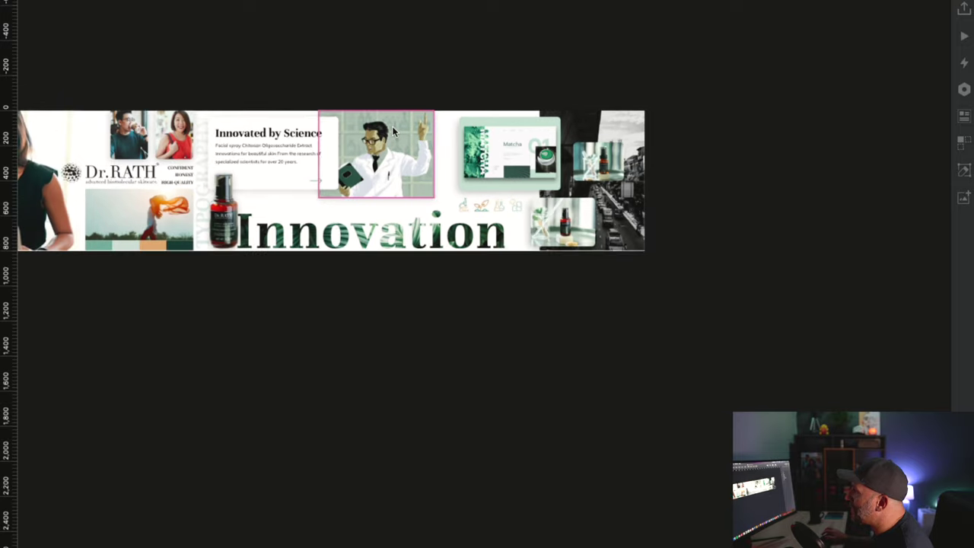
scroll(393, 131, "left", 6)
scroll(355, 129, "right", 3)
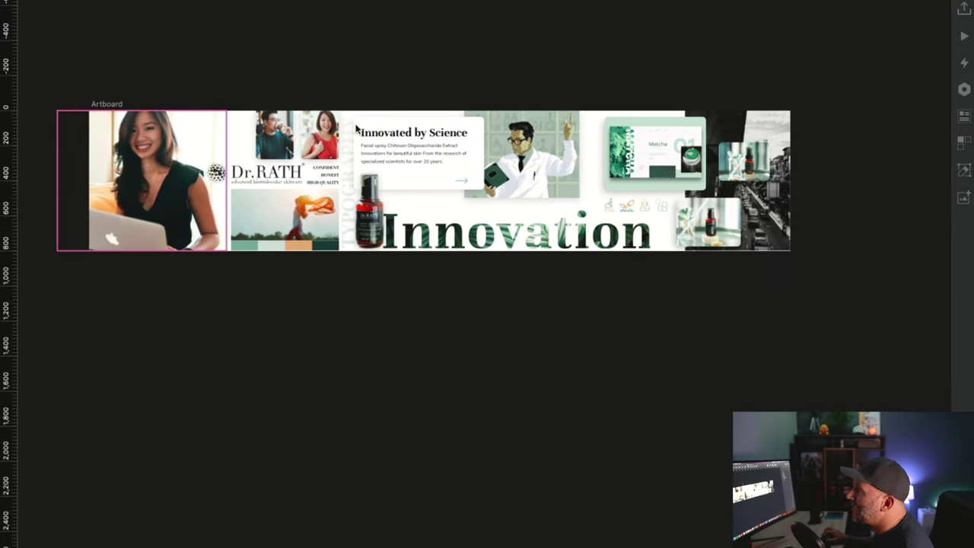
scroll(355, 129, "up", 3)
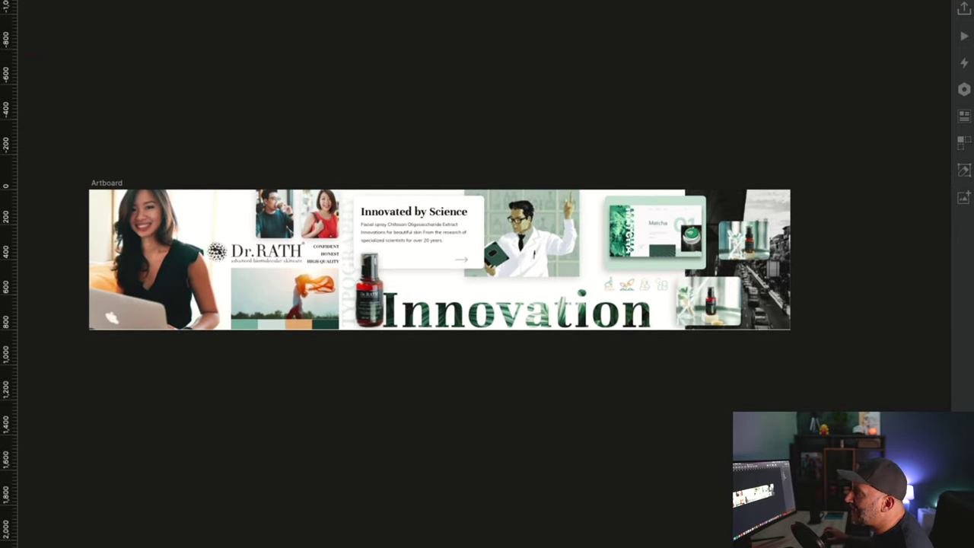
Switch to the dark green stylescape version and zoom into its Dr.RATH photo panel.
key("Page_Down")
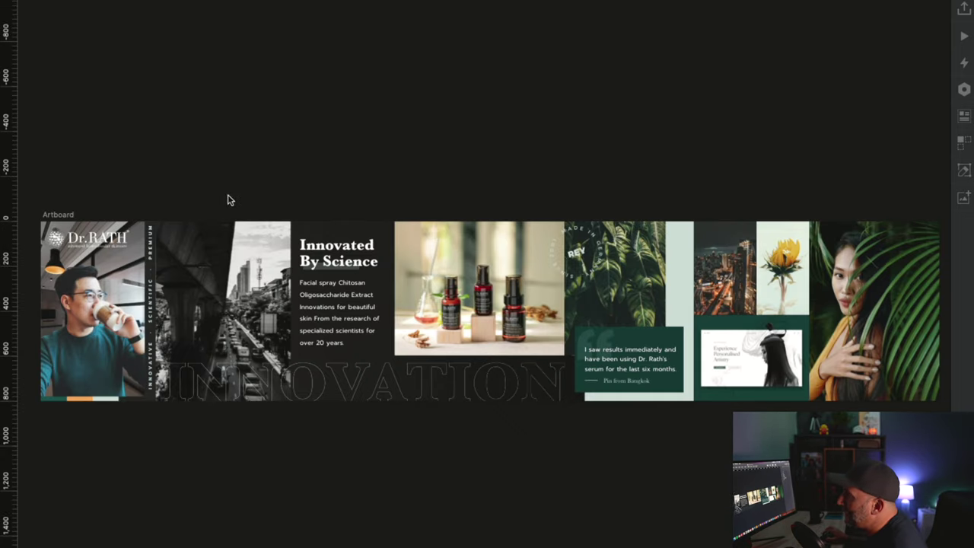
key("ctrl+plus")
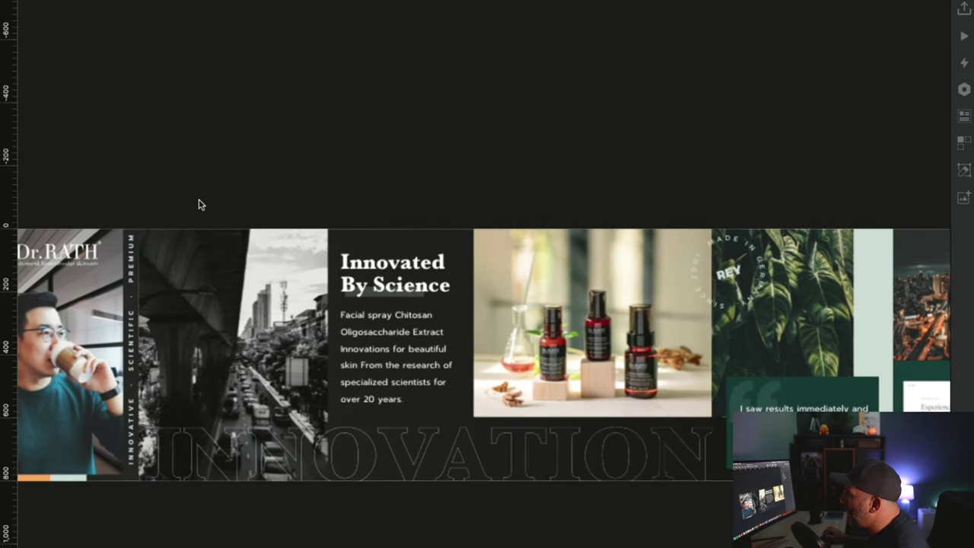
key("ctrl+plus")
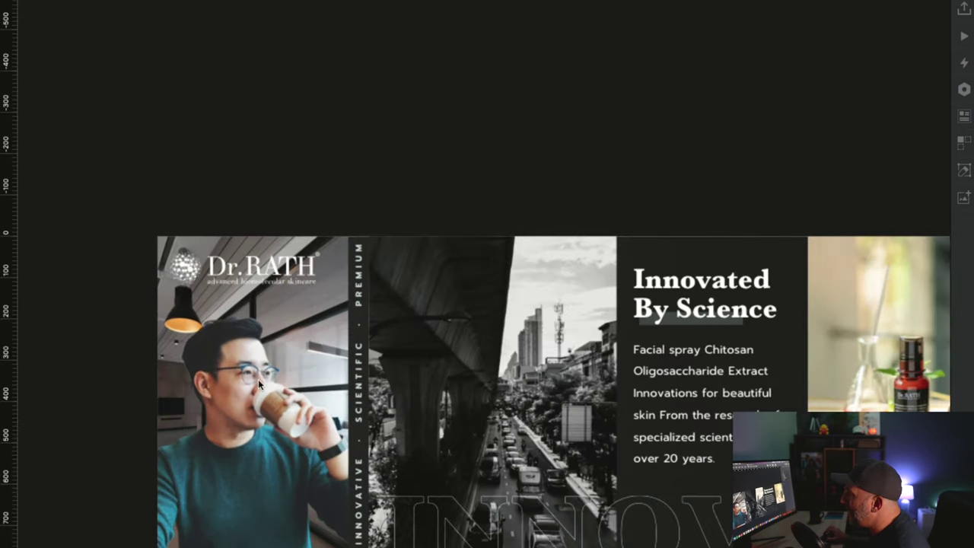
scroll(259, 373, "down", 1)
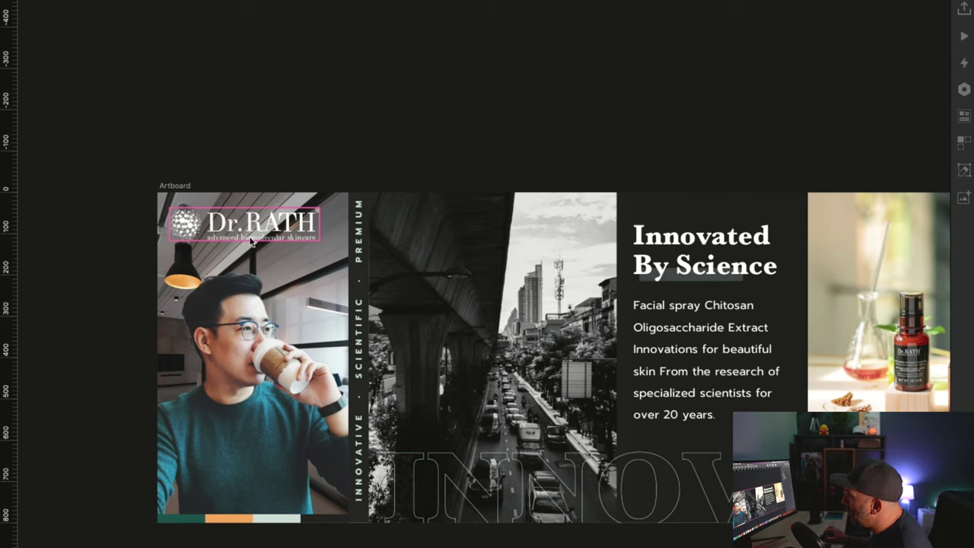
scroll(359, 225, "up", 3)
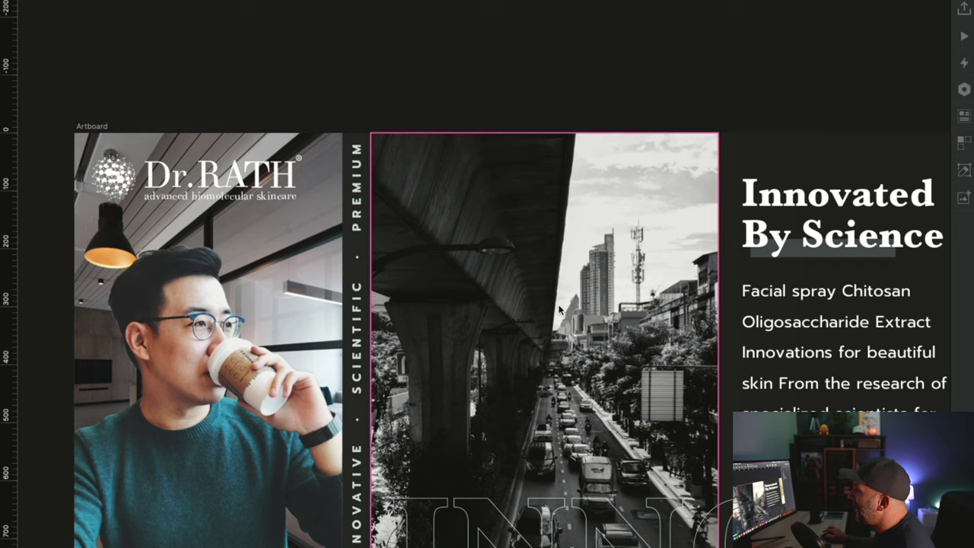
scroll(538, 312, "right", 5)
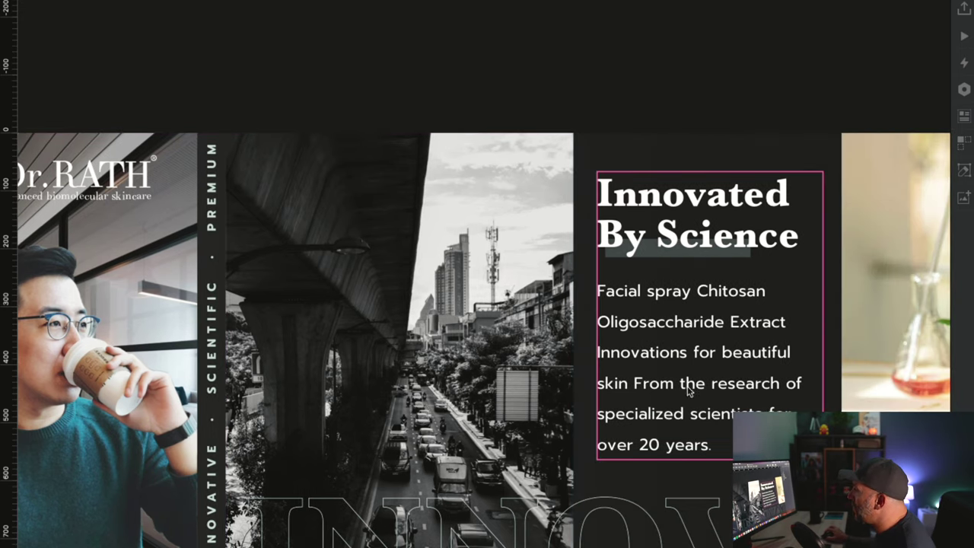
scroll(691, 402, "down", 1)
scroll(730, 407, "right", 6)
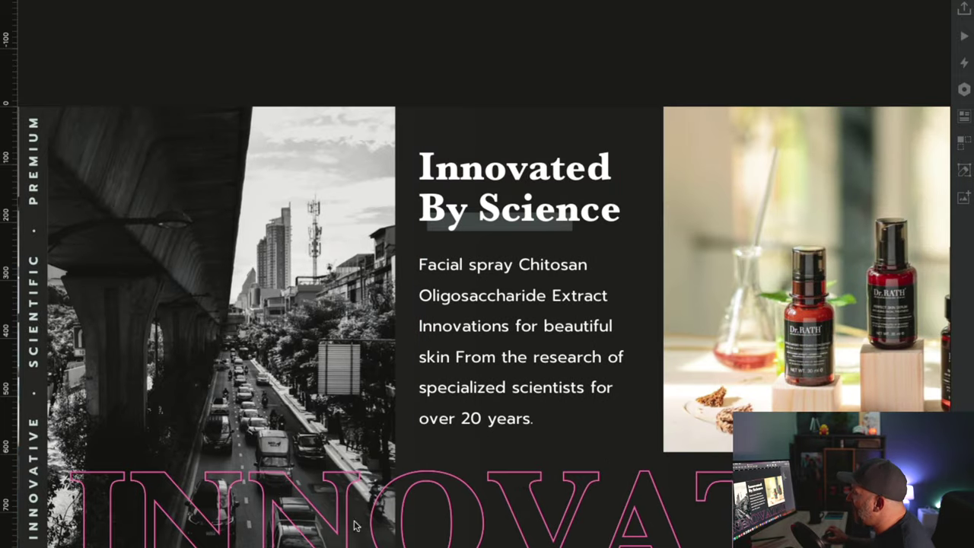
Select the outlined INNOVATION lettering, then pan right to the testimonial card and Experience Personalised Artistry mockup.
left_click(521, 523)
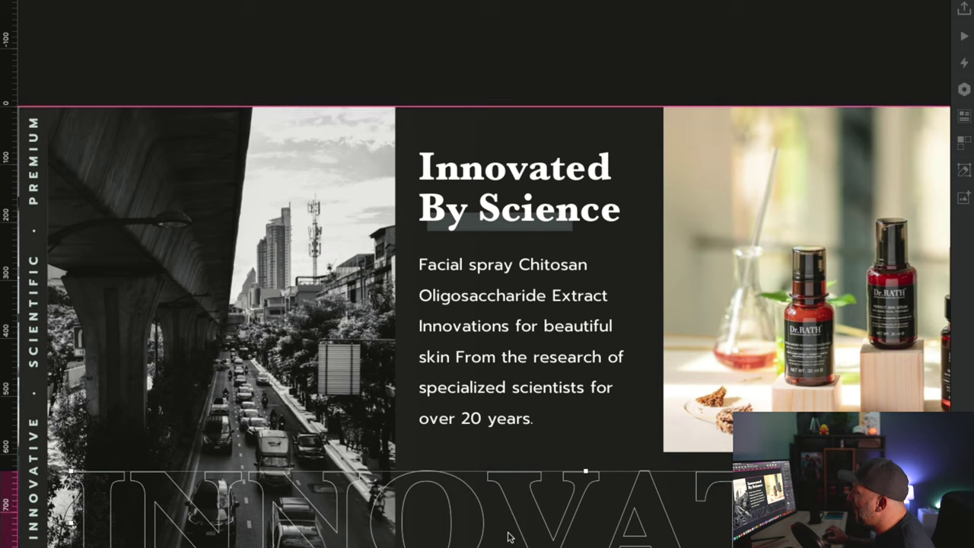
scroll(510, 532, "down", 2)
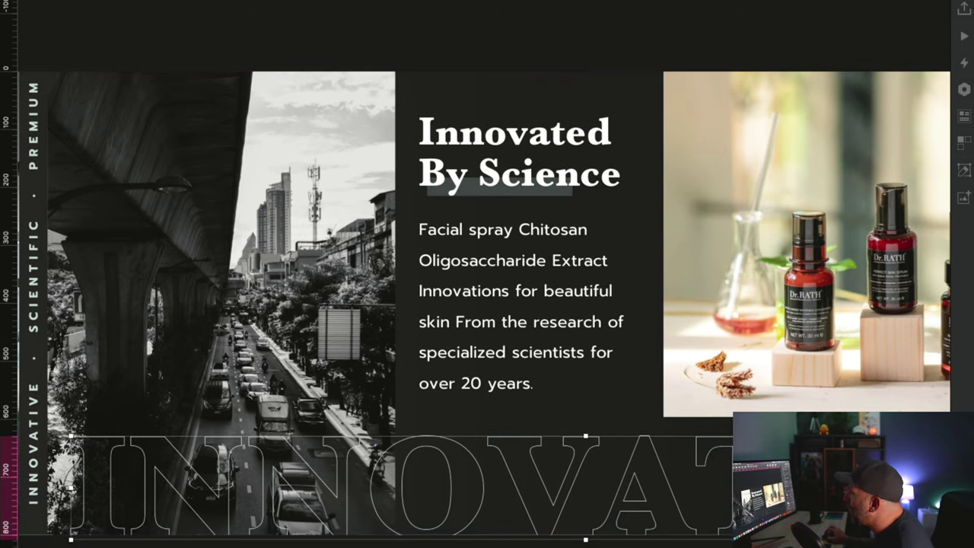
scroll(543, 541, "down", 3)
scroll(485, 384, "right", 5)
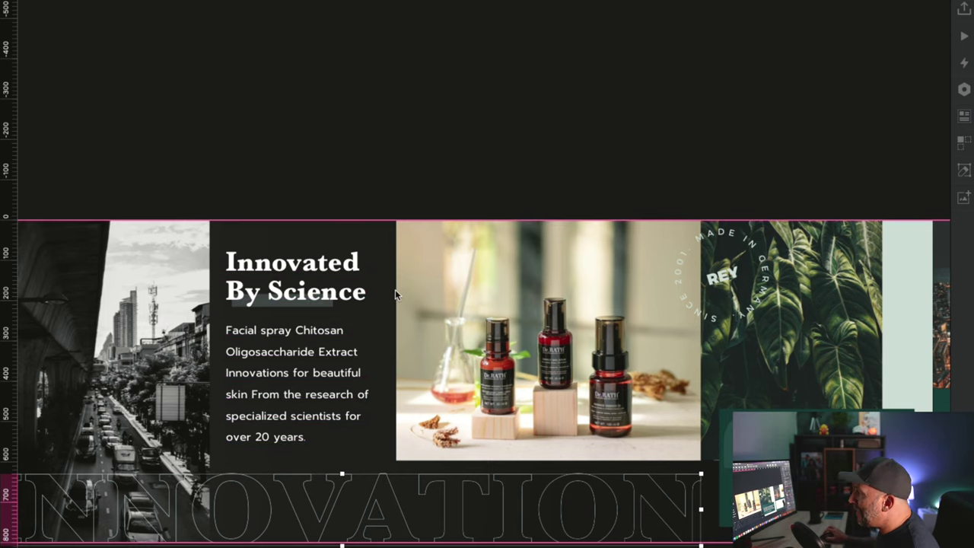
scroll(395, 291, "right", 3)
scroll(660, 374, "right", 5)
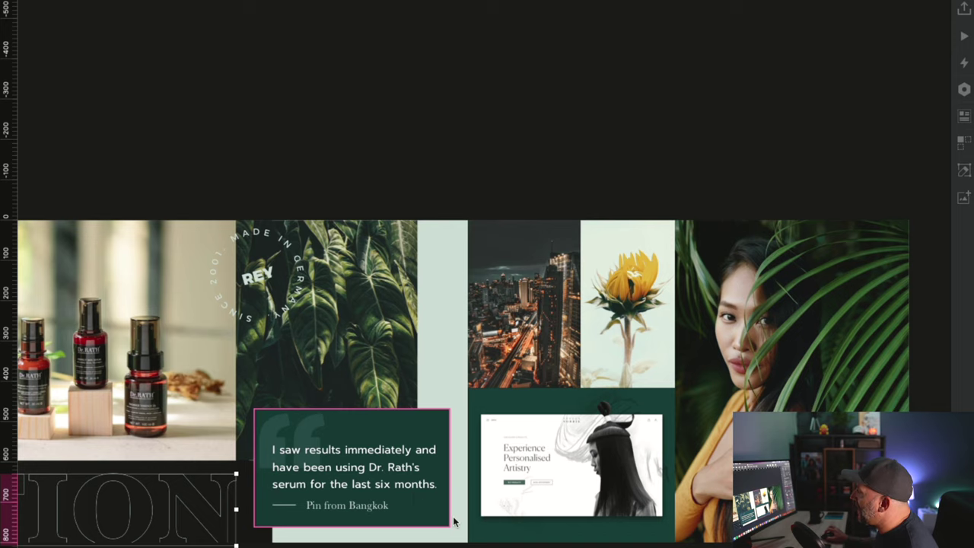
scroll(489, 426, "right", 2)
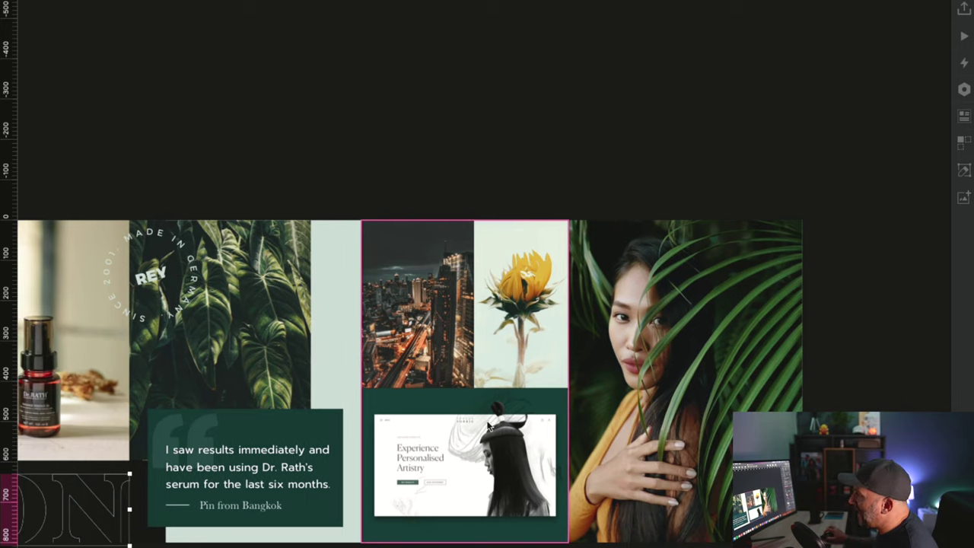
scroll(479, 480, "up", 5)
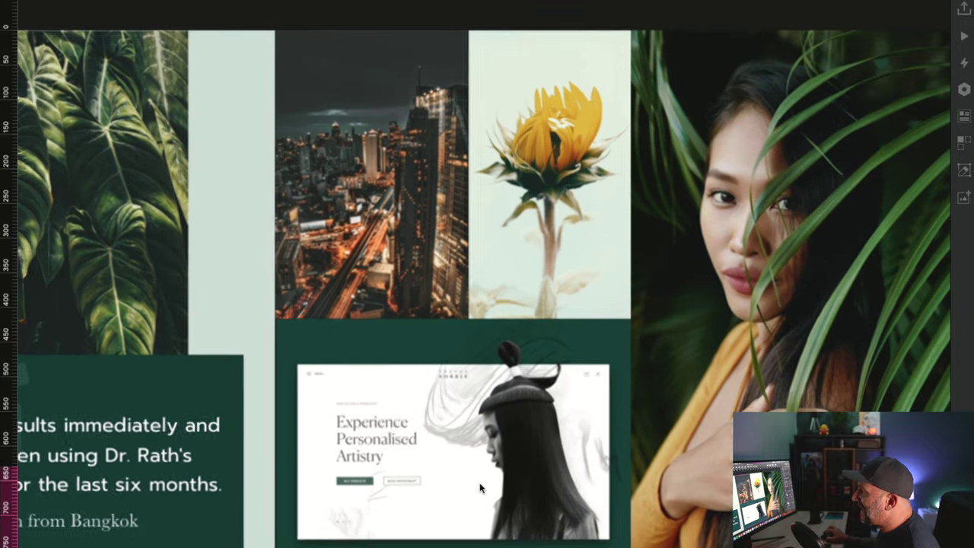
scroll(521, 493, "down", 1)
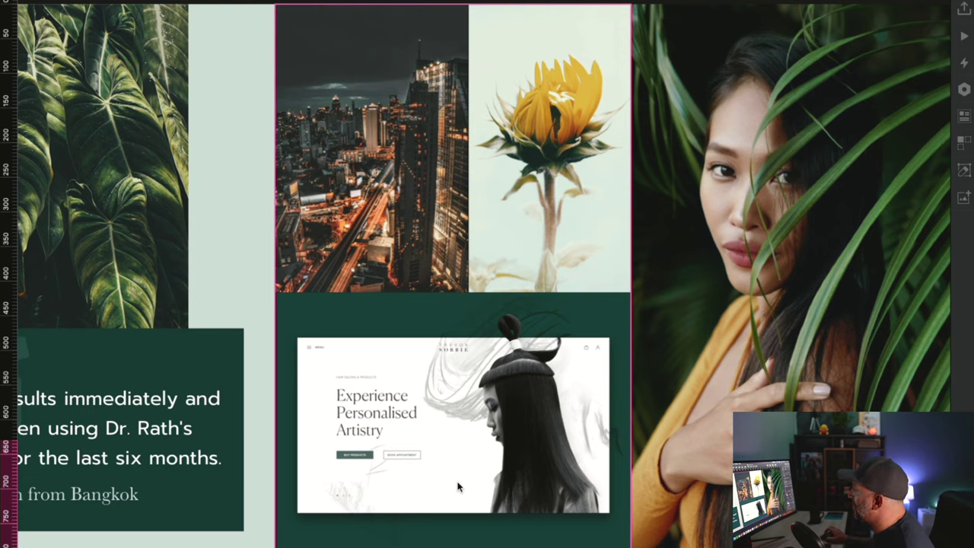
scroll(458, 487, "up", 2)
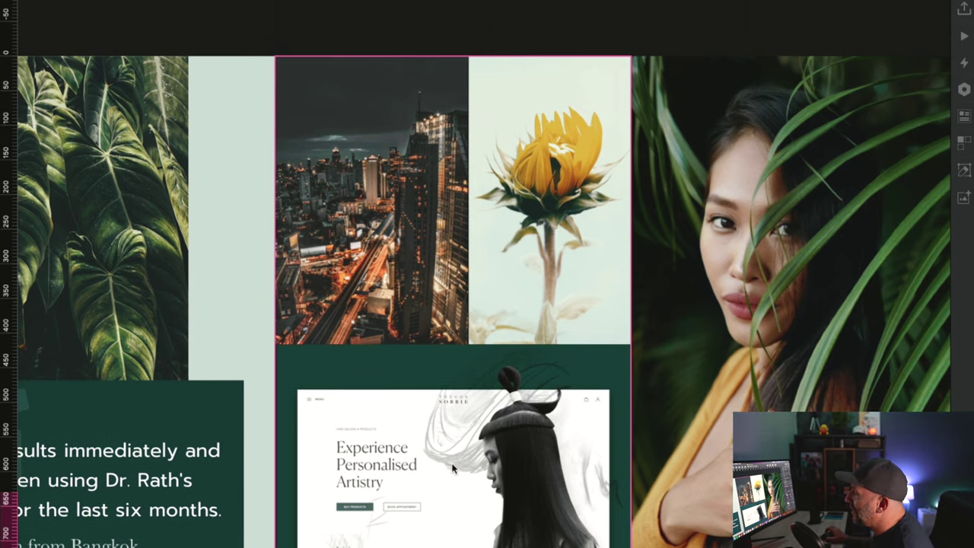
scroll(459, 473, "up", 2)
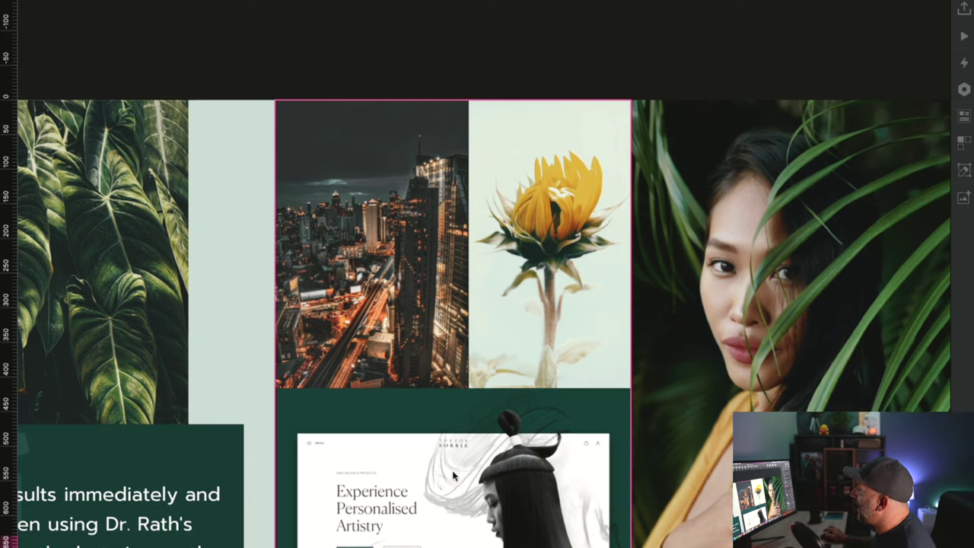
scroll(583, 434, "down", 5)
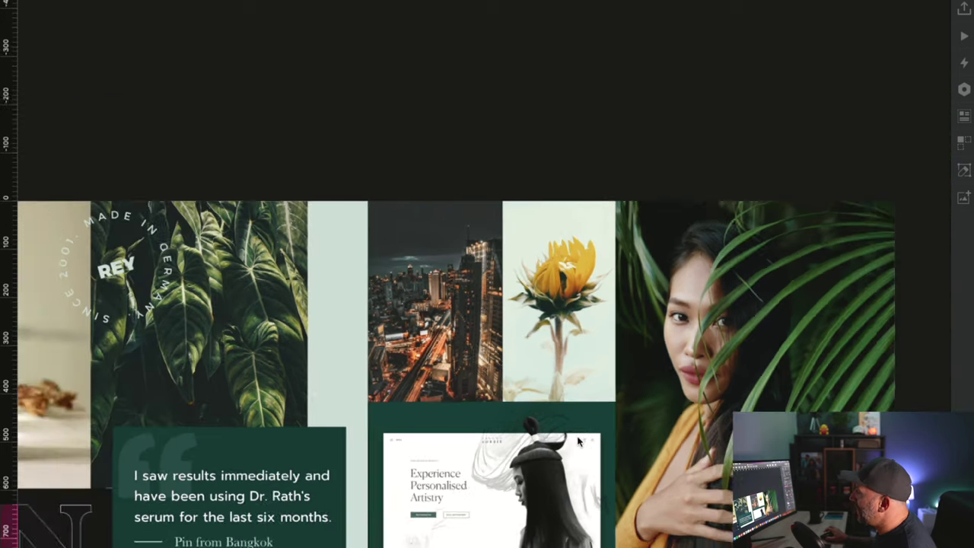
scroll(532, 468, "left", 2)
scroll(487, 471, "down", 3)
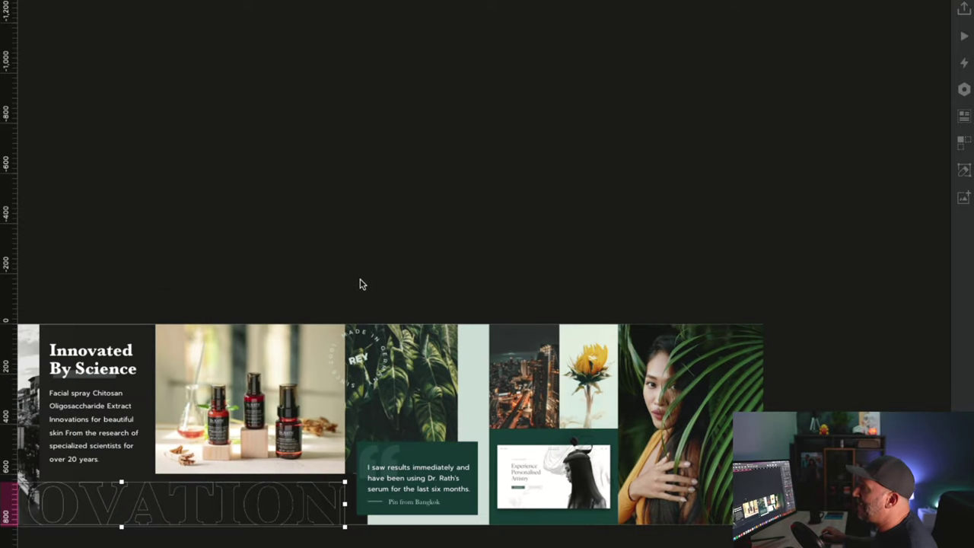
scroll(362, 283, "left", 4)
Return to the light Innovation stylescape with the laptop customer photo and 'Innovated by Science' card.
scroll(363, 284, "left", 3)
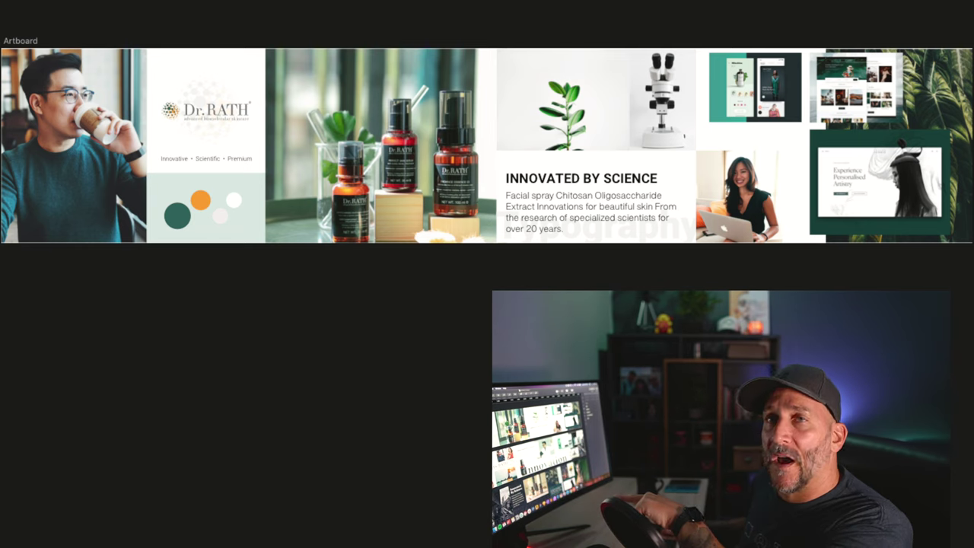
key("Right")
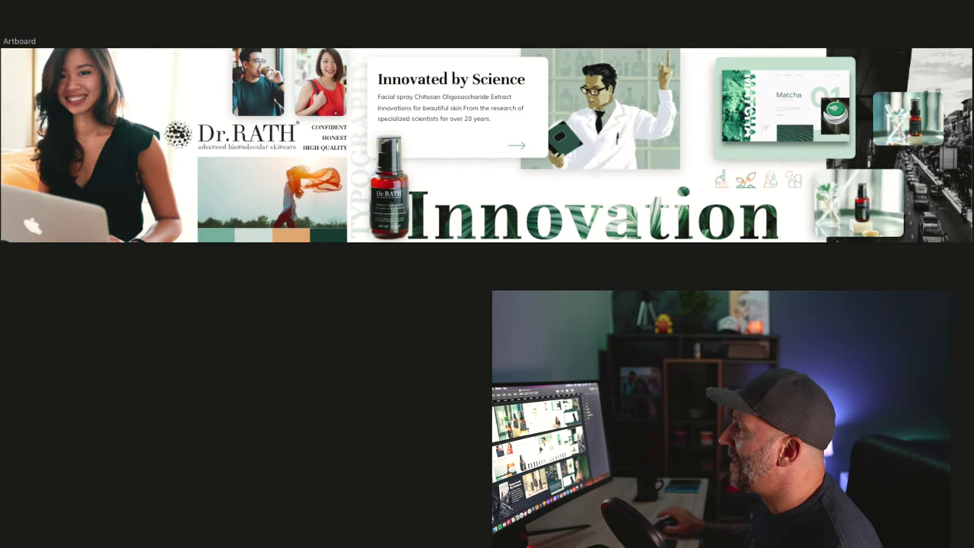